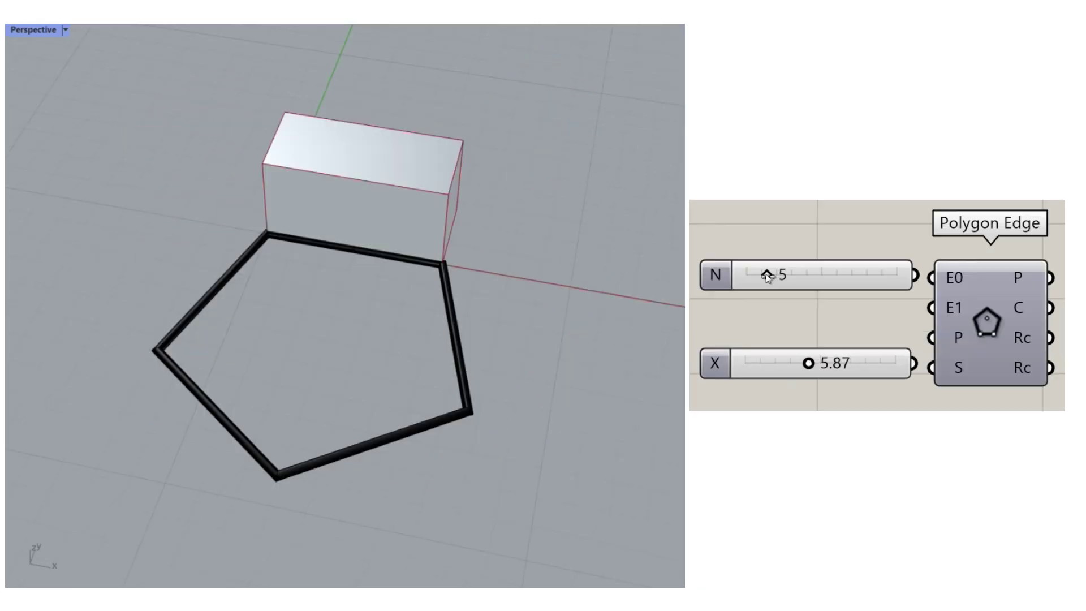
Step: Vary the Polygon Edge side count N between 7 and 5, and shorten the box's edge length X
mouse_move(770, 276)
mouse_down()
mouse_move(779, 280)
mouse_move(750, 278)
mouse_move(787, 278)
mouse_up()
right_drag(509, 261, 480, 275)
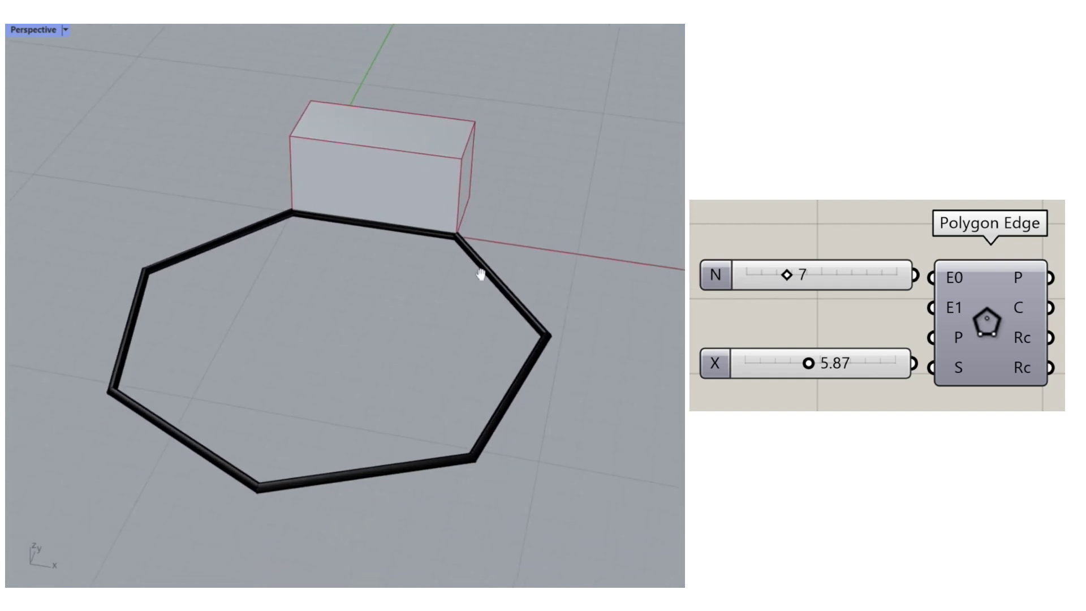
mouse_move(808, 363)
mouse_down()
mouse_move(783, 363)
mouse_move(806, 363)
mouse_up()
mouse_move(786, 276)
mouse_down()
mouse_move(749, 275)
mouse_move(767, 275)
mouse_up()
mouse_move(806, 363)
mouse_down()
mouse_move(853, 364)
mouse_move(797, 363)
mouse_up()
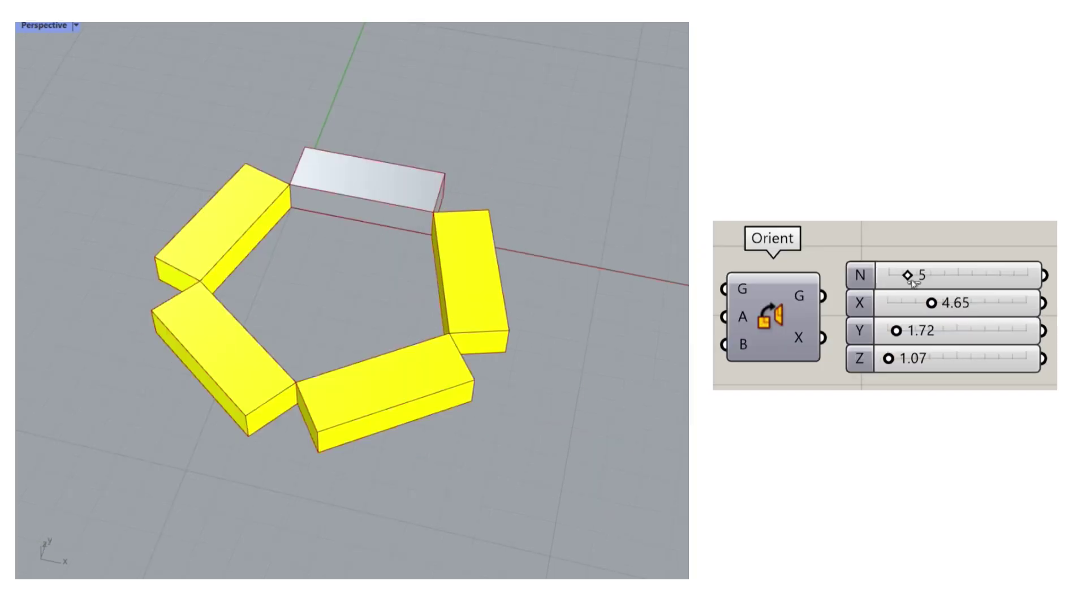
Step: Orient 13 boxes around the polygon ring, with box dimensions X 4.85, Y 3.48 and Z 1.73
drag(907, 275, 934, 303)
drag(896, 330, 896, 358)
right_drag(556, 306, 418, 314)
drag(908, 275, 981, 274)
scroll(434, 290, down, 6)
scroll(434, 293, down, 2)
right_drag(463, 343, 402, 317)
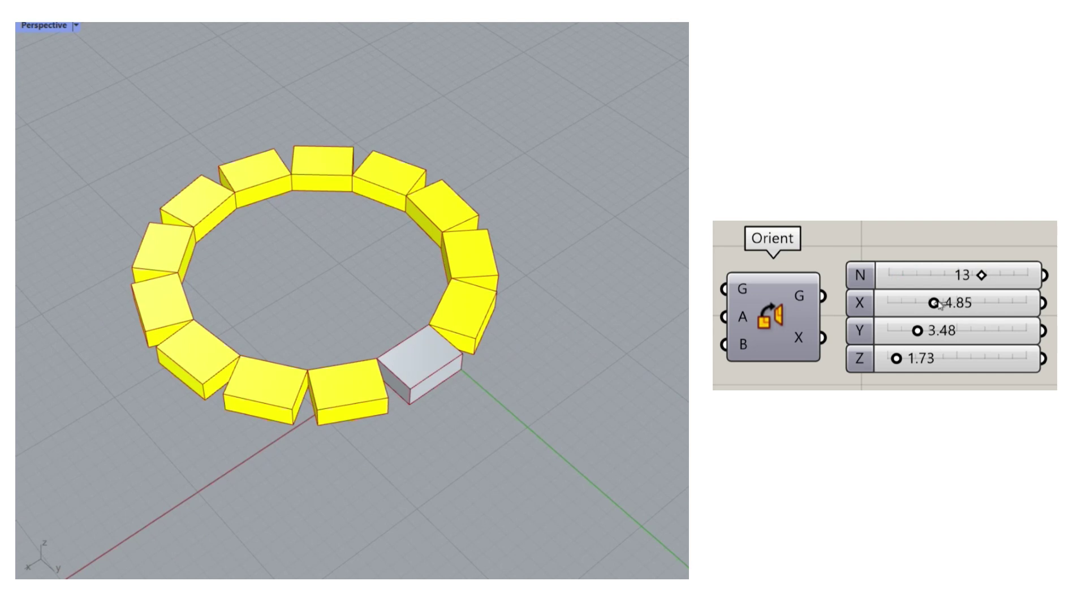
Step: Vary the oriented boxes' X, Y and Z dimensions, ending with a smaller depth Y and height Z
drag(933, 302, 964, 331)
mouse_move(896, 358)
mouse_down()
mouse_move(947, 360)
mouse_move(892, 360)
mouse_up()
drag(964, 331, 895, 330)
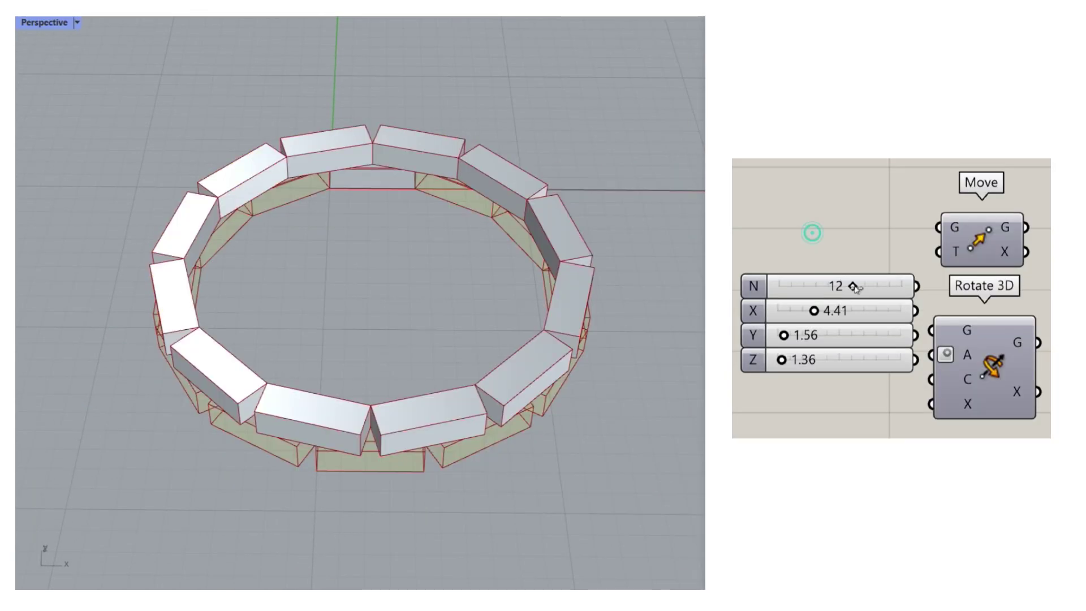
Step: Vary the brick count N and brick dimensions of the moved and rotated ring, including X 3.68, Y 1.00 and Z 1.75
drag(855, 287, 784, 360)
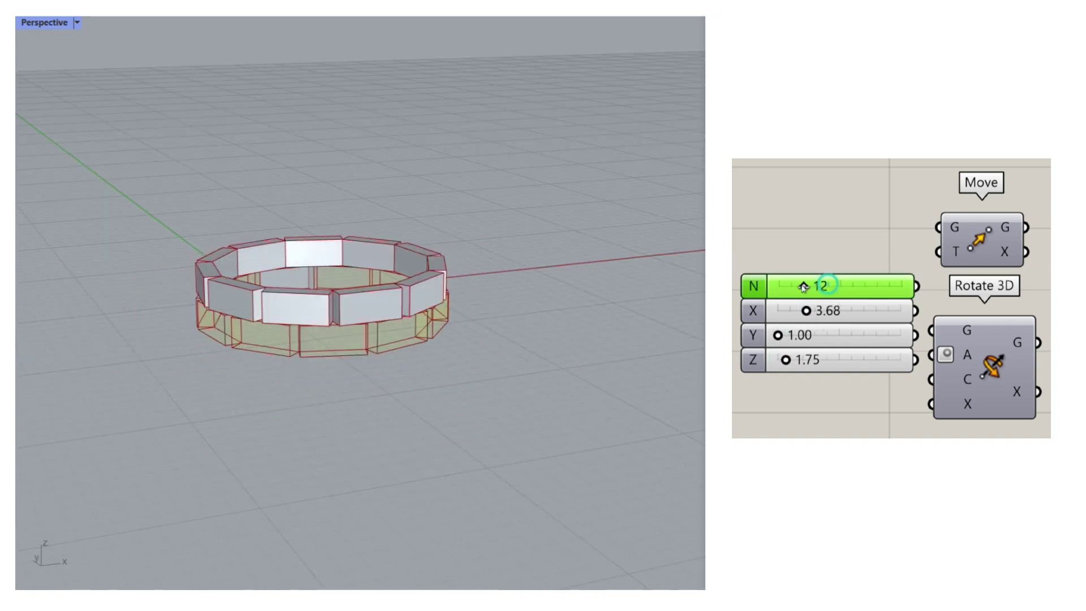
drag(804, 286, 778, 360)
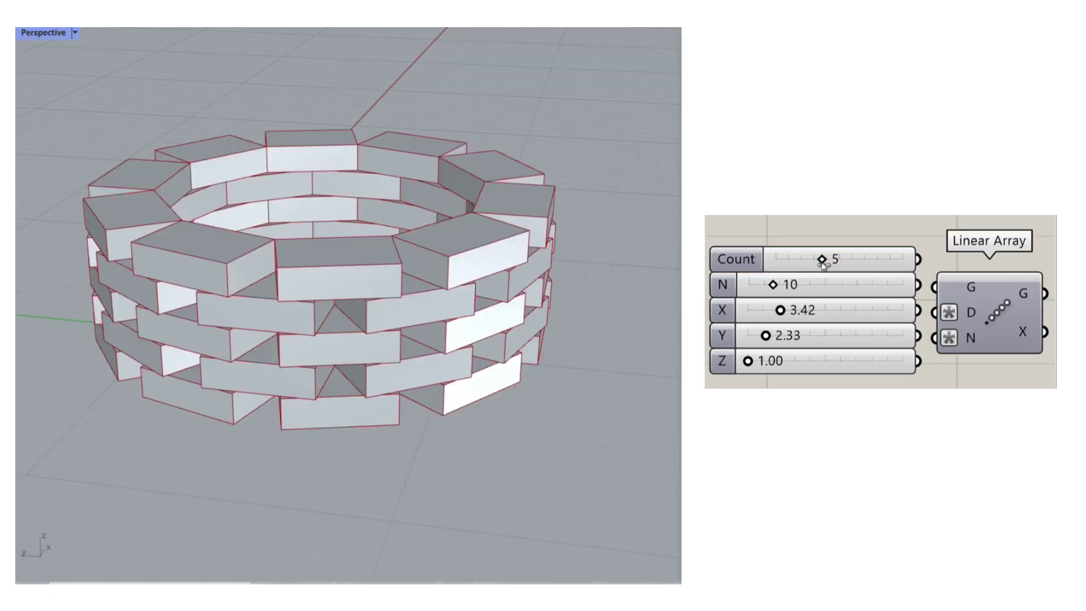
Step: Vary the Linear Array's row Count together with the ring's N, X, Y and Z values, ending with fewer rows
mouse_move(821, 259)
mouse_down()
mouse_move(776, 259)
mouse_move(834, 259)
mouse_up()
drag(773, 285, 774, 310)
drag(773, 336, 749, 361)
drag(833, 259, 787, 259)
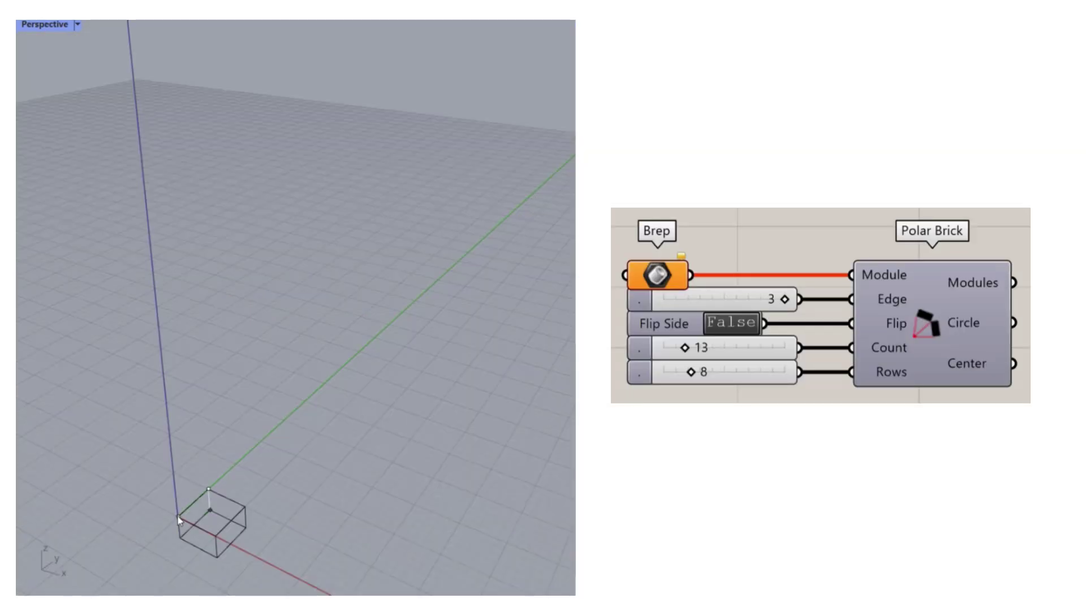
Step: Finish the small box at the origin and assign it to the Brep parameter feeding Polar Brick
click(175, 478)
right_click(651, 275)
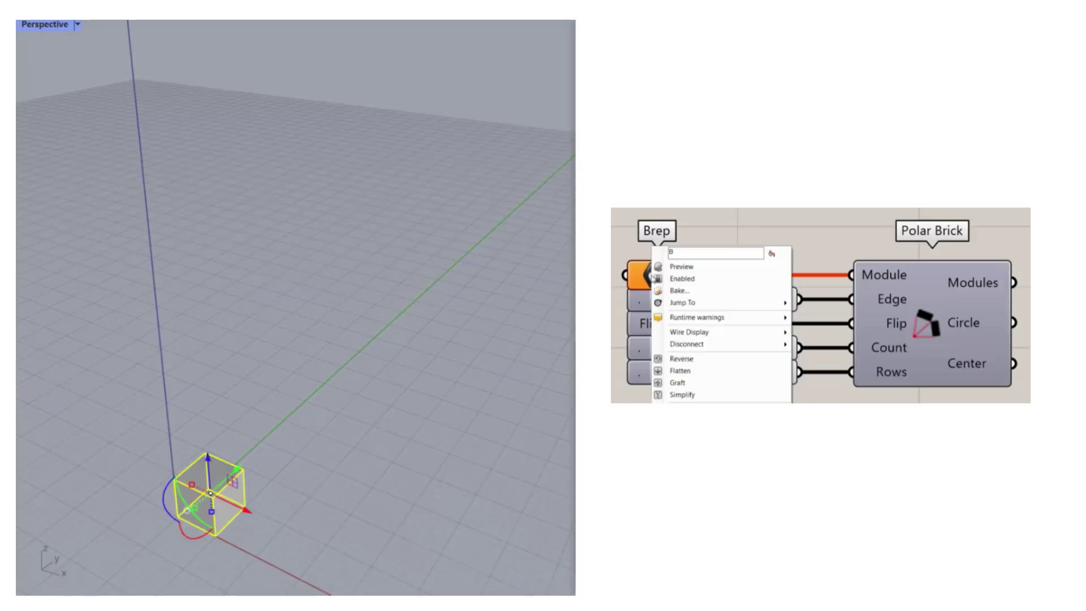
click(687, 399)
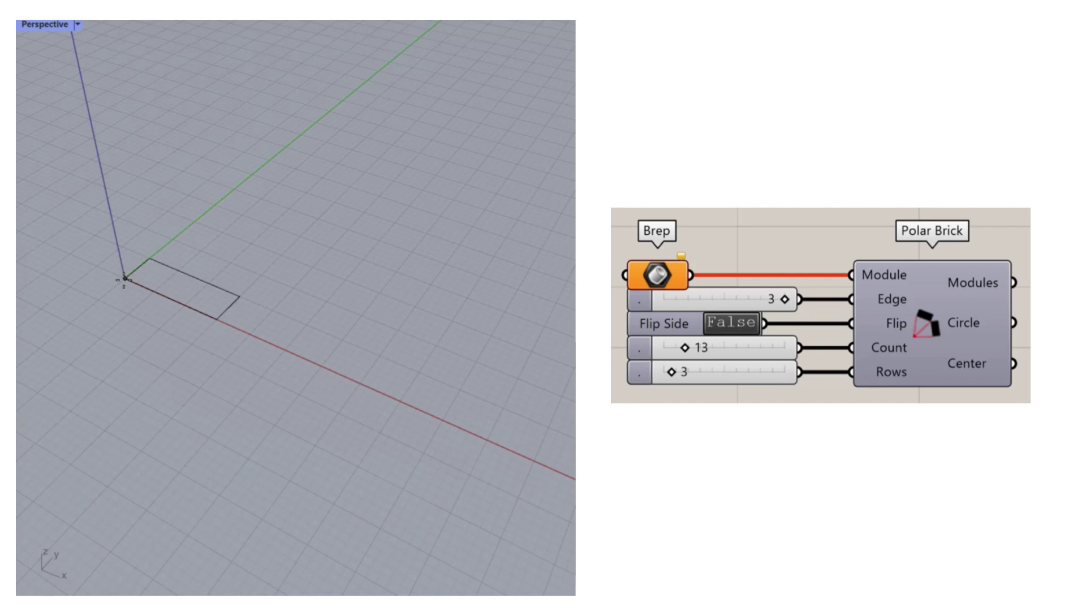
Step: Finish the box over the long rectangular footprint at the origin and set it as the Brep module
click(152, 275)
right_click(656, 274)
click(679, 305)
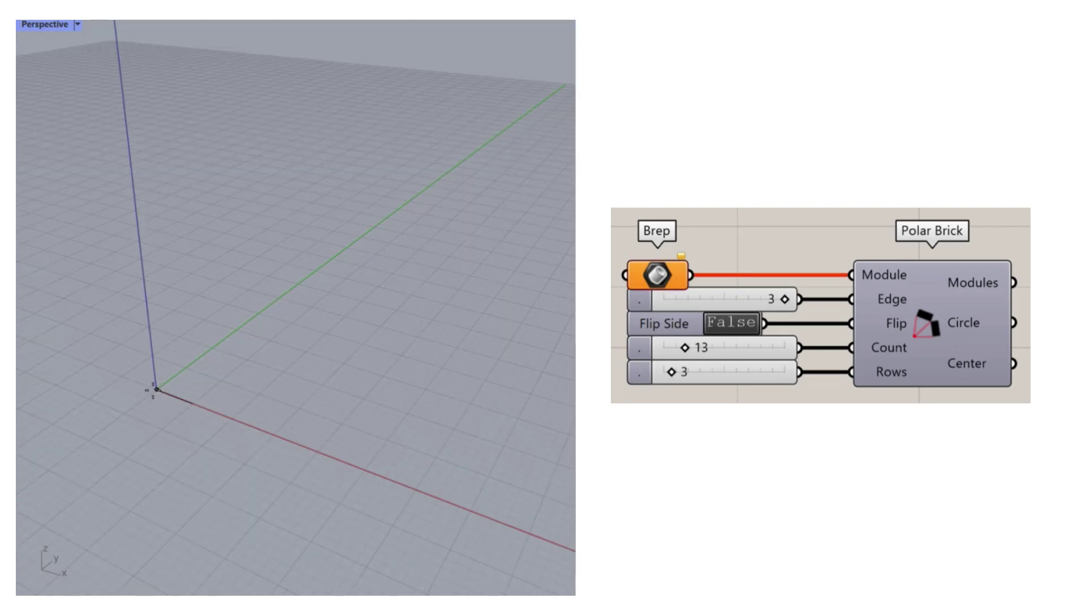
Step: Draw another box starting at the origin and reference it in the Brep parameter
click(158, 294)
click(194, 340)
right_click(656, 274)
click(673, 384)
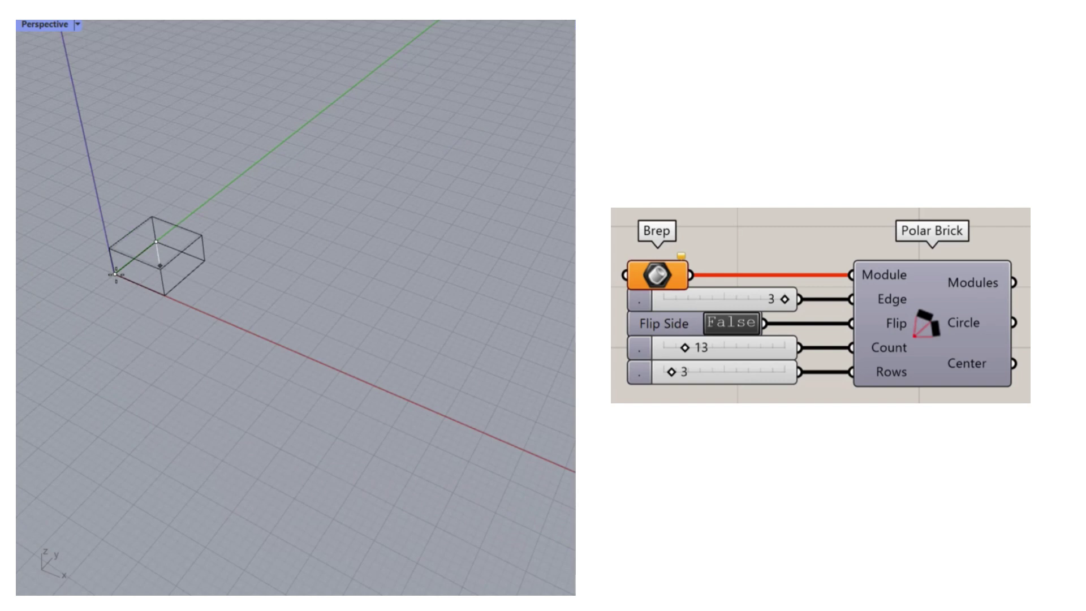
Step: Assign the newly drawn box at the origin as the Brep module and raise Polar Brick's Count and Rows
click(116, 274)
right_click(656, 275)
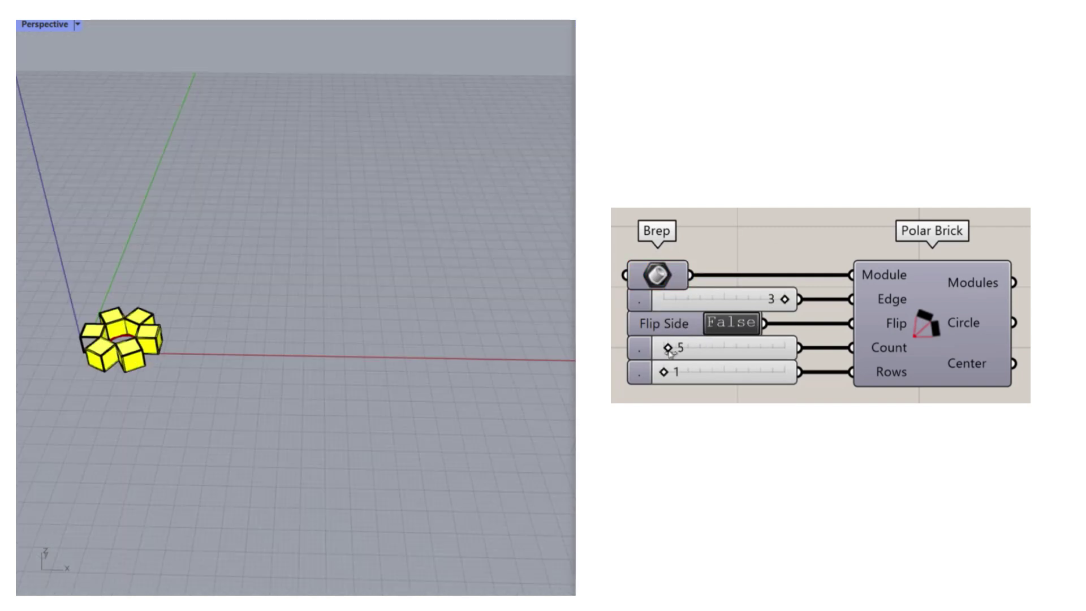
drag(674, 348, 785, 347)
drag(666, 372, 738, 374)
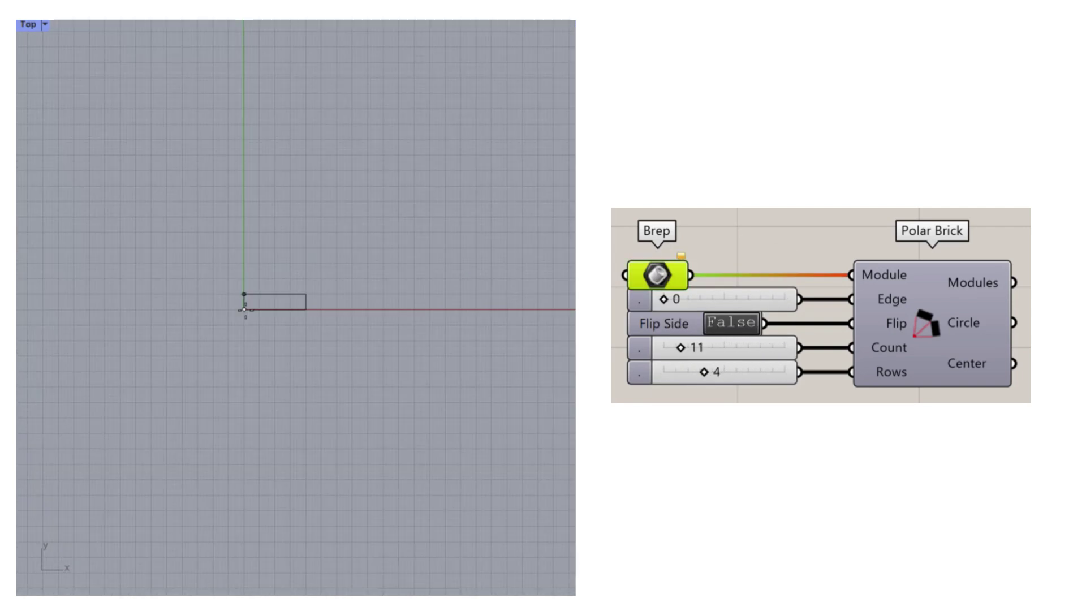
Step: Assign the long narrow box as the Brep module, then set Polar Brick's Edge to 3 and vary its Rows
right_click(656, 274)
click(701, 298)
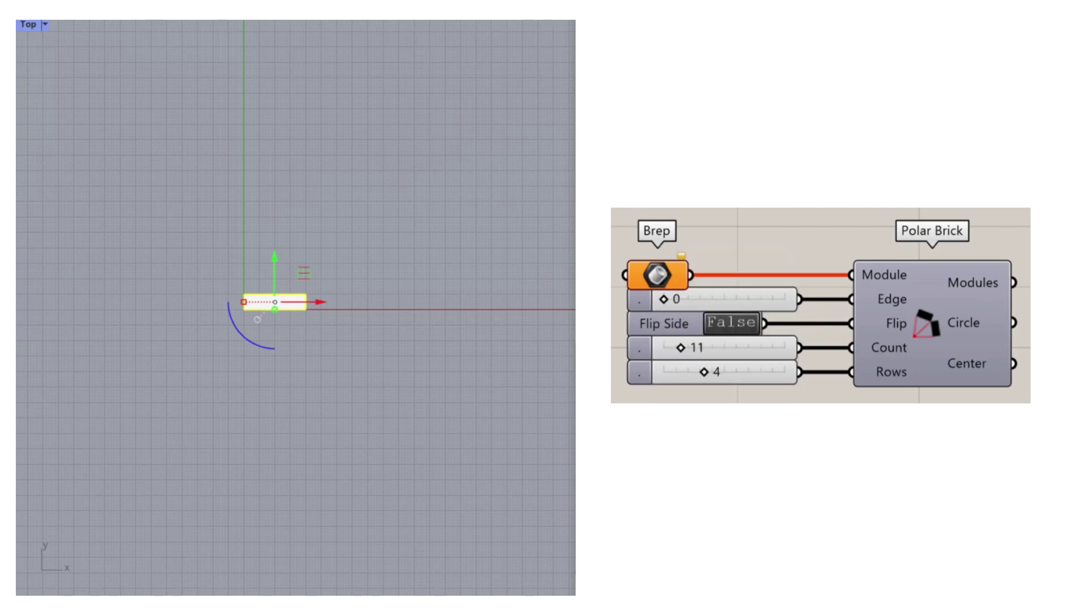
drag(664, 298, 703, 299)
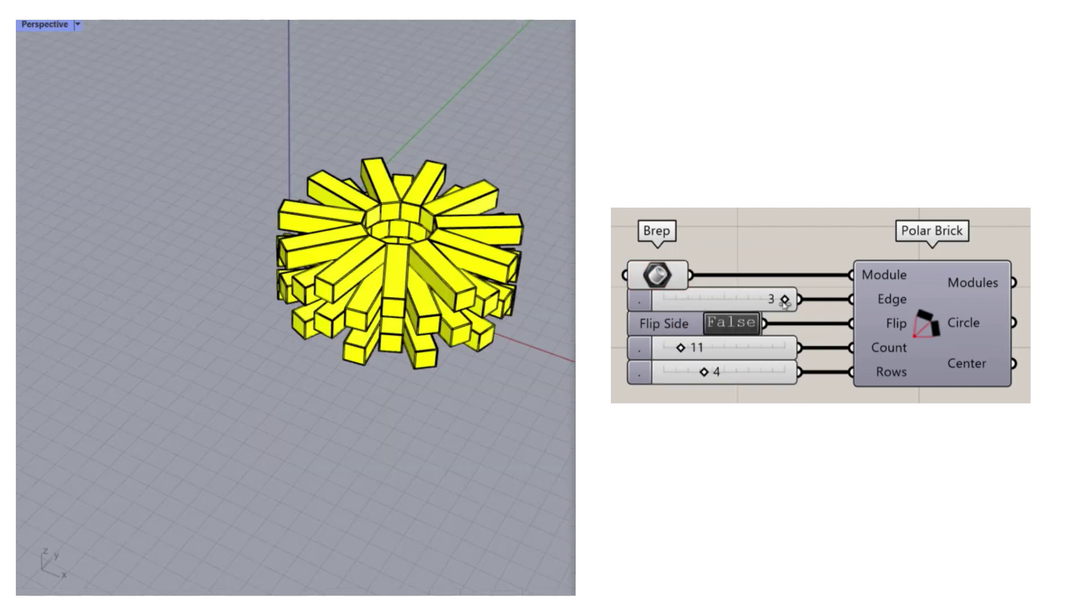
mouse_move(766, 300)
mouse_down()
mouse_move(785, 300)
mouse_move(776, 305)
mouse_up()
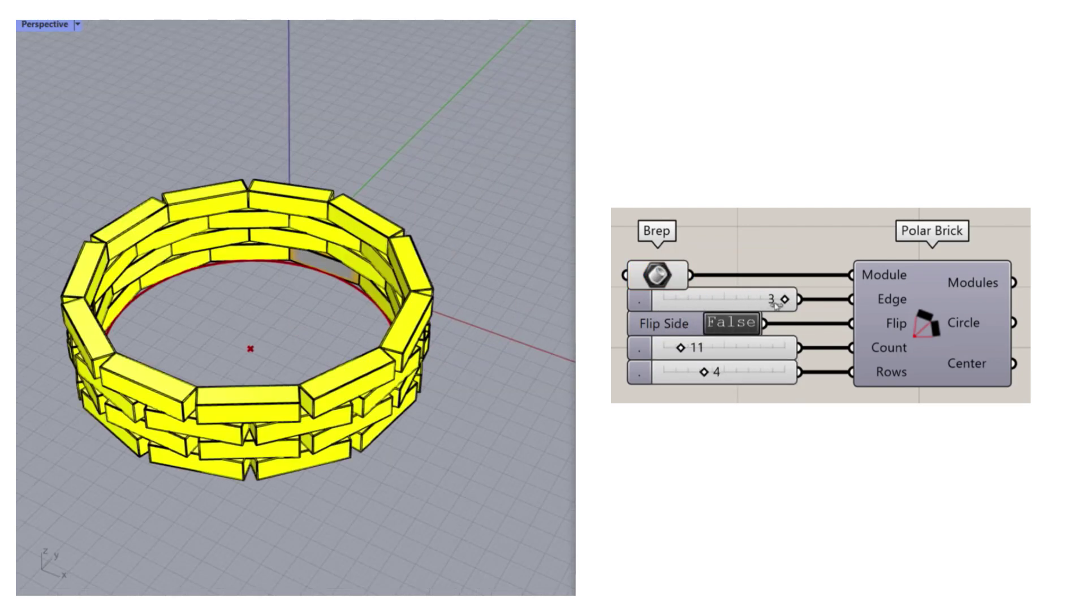
drag(675, 372, 756, 372)
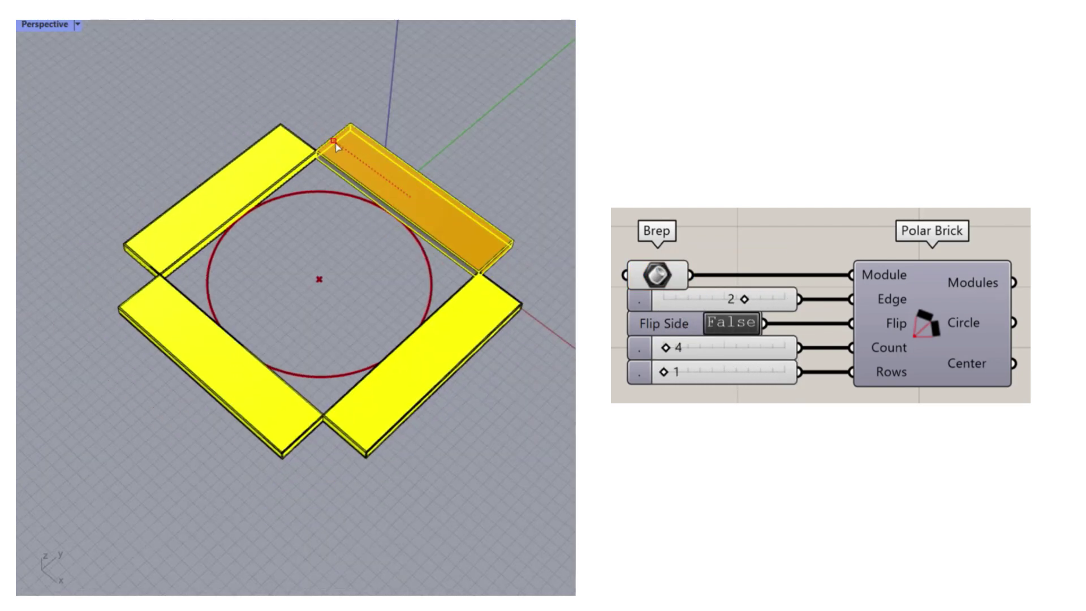
Step: Shorten the flat slab module and increase Polar Brick's Count and Rows
scroll(377, 175, down, 3)
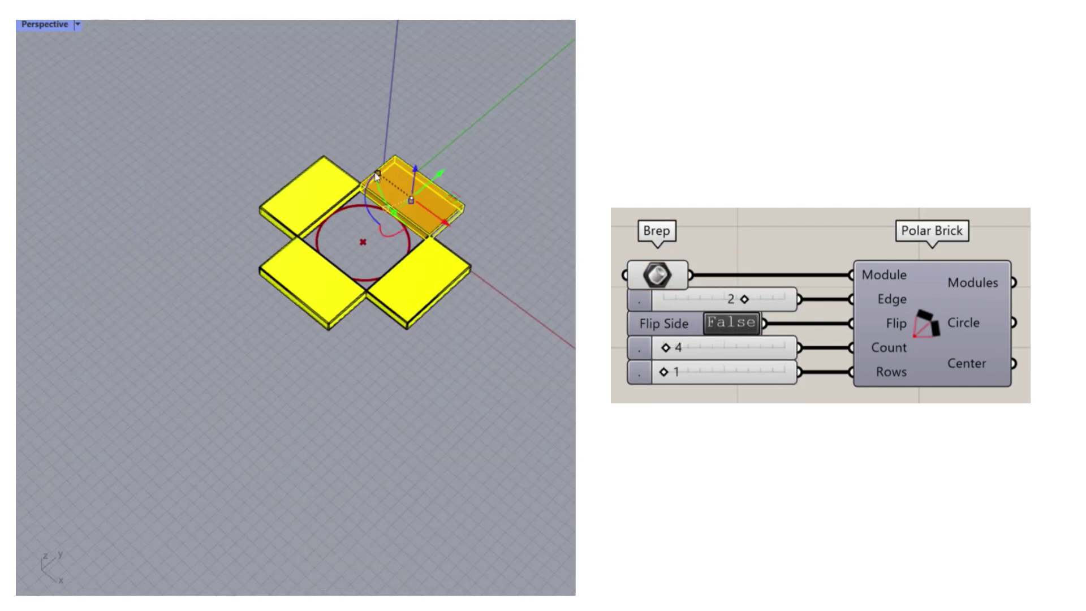
scroll(377, 175, down, 3)
drag(665, 347, 702, 347)
drag(663, 372, 700, 372)
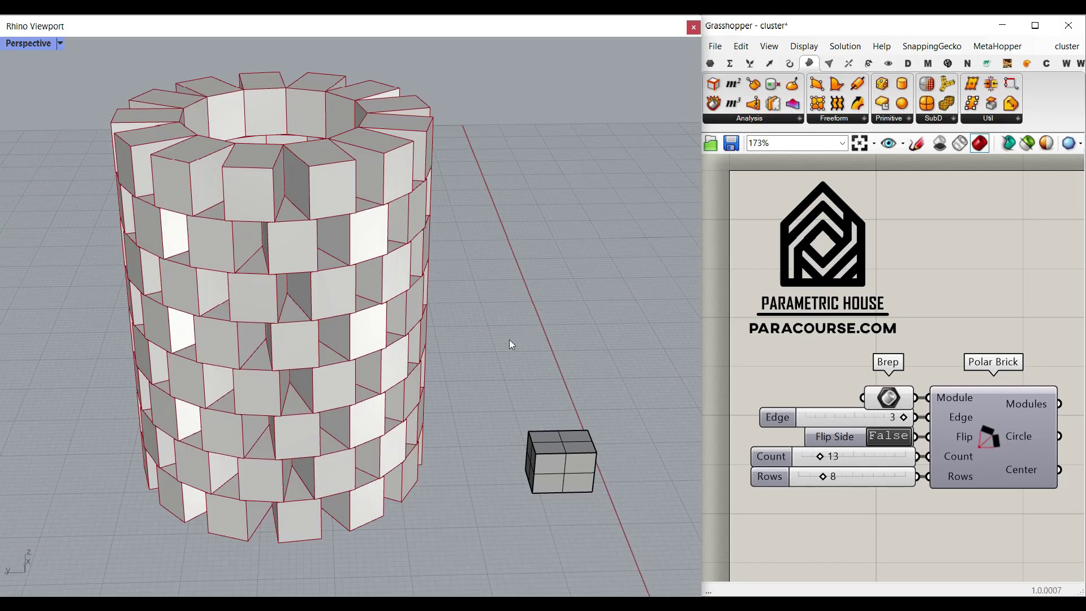
Step: Move the module box slightly beside the brick tower
shift+right_drag(411, 401, 414, 397)
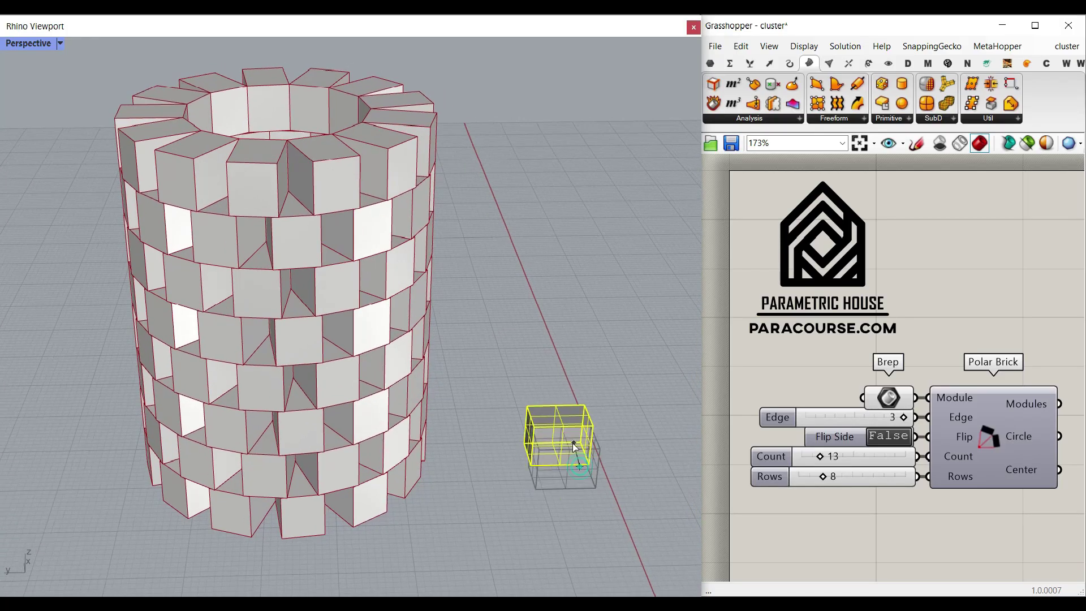
drag(572, 443, 579, 446)
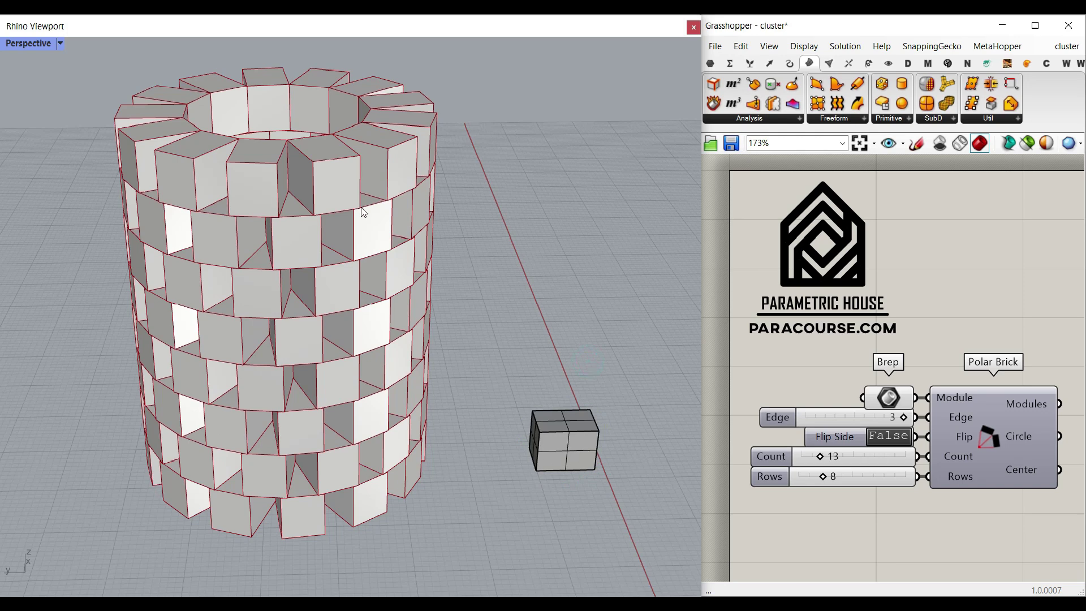
right_drag(364, 212, 219, 335)
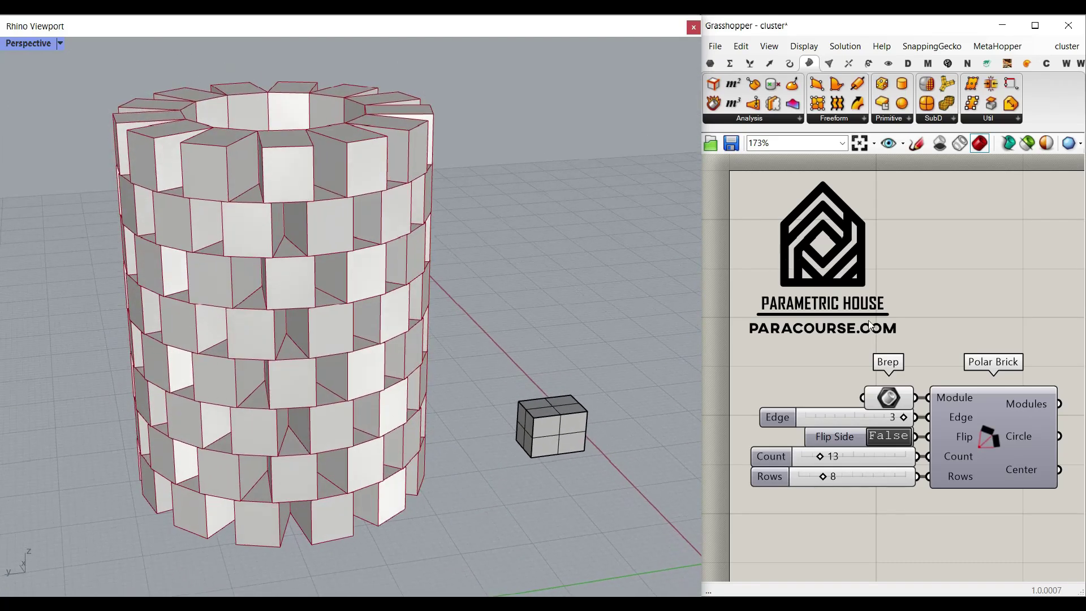
Step: Set the box beside the tower as the single referenced Brep for the Polar Brick module
click(902, 420)
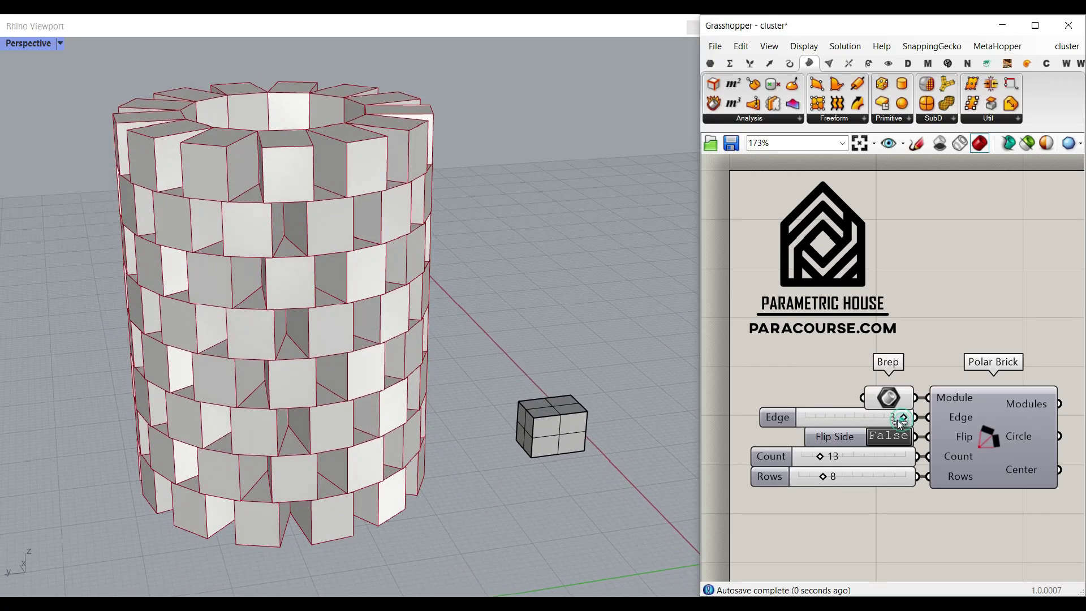
right_click(900, 396)
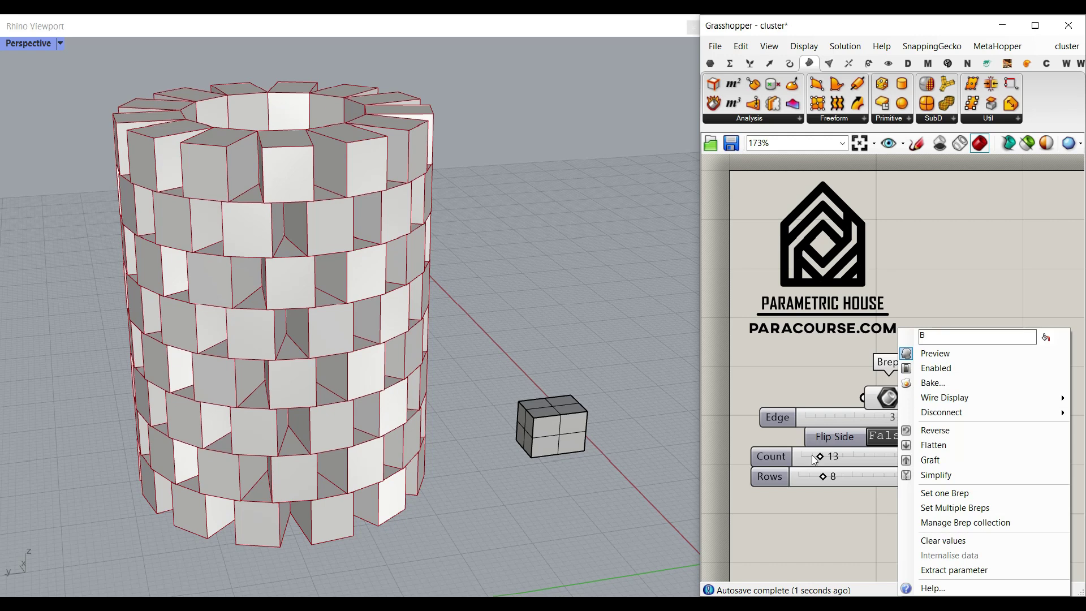
click(932, 493)
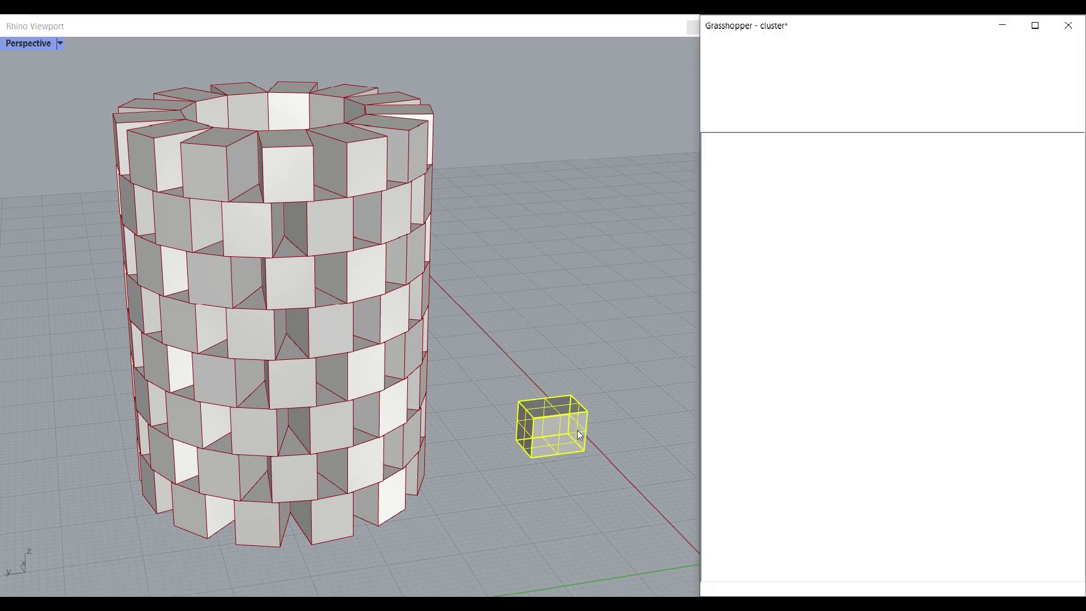
click(576, 430)
Step: Set Polar Brick's Edge to 2 to array the bricks from a different edge of the module box
right_drag(568, 438, 342, 261)
scroll(304, 167, up, 4)
scroll(341, 261, up, 6)
click(904, 419)
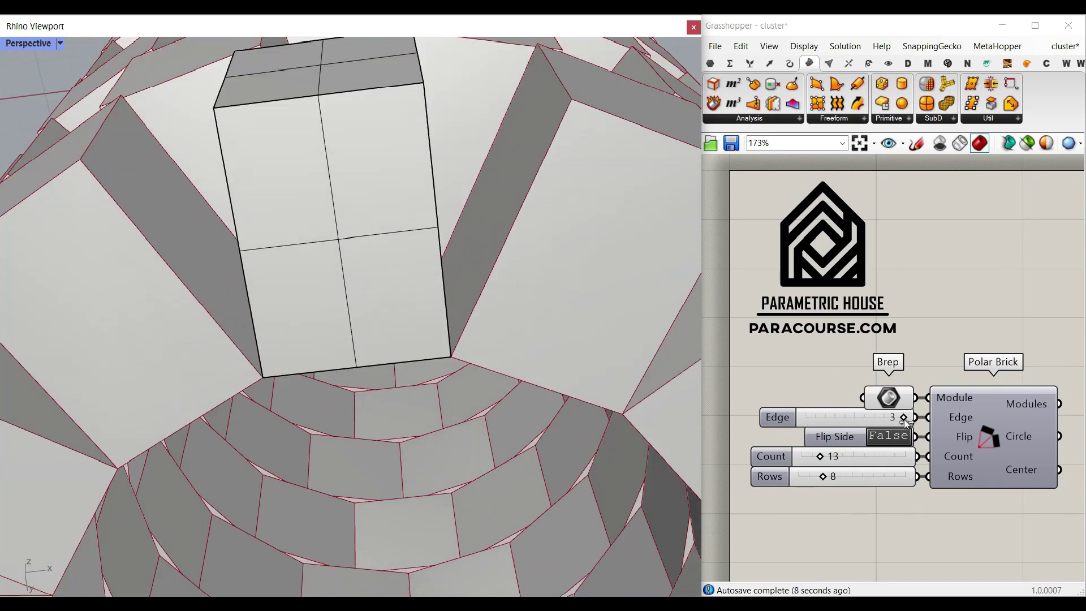
drag(903, 419, 869, 425)
drag(426, 264, 434, 317)
click(215, 291)
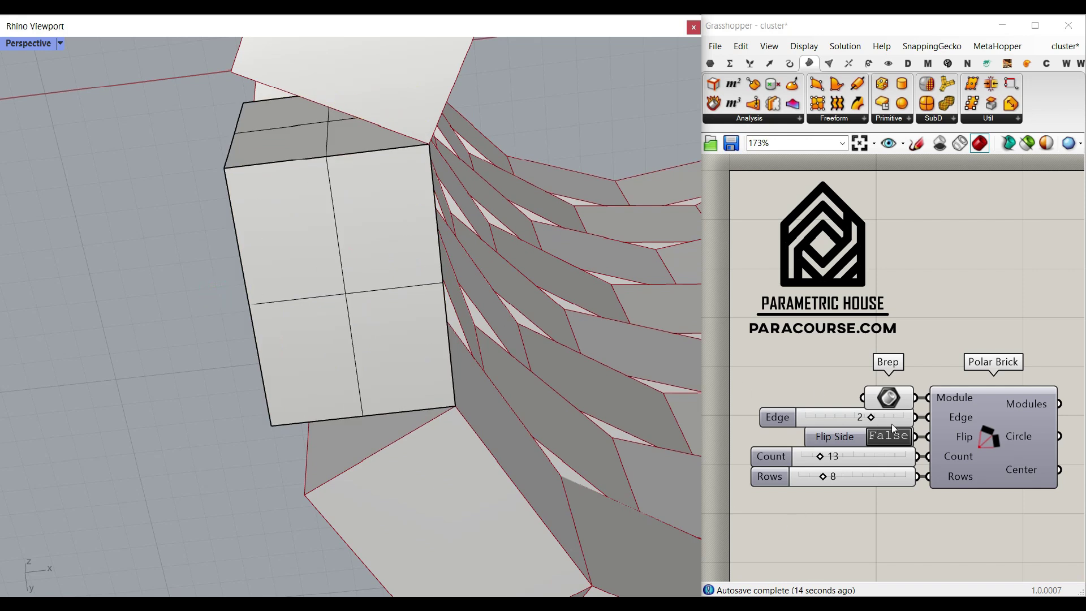
Step: Cycle Polar Brick's Edge value through 0, 1, 2 and 3
drag(871, 417, 790, 421)
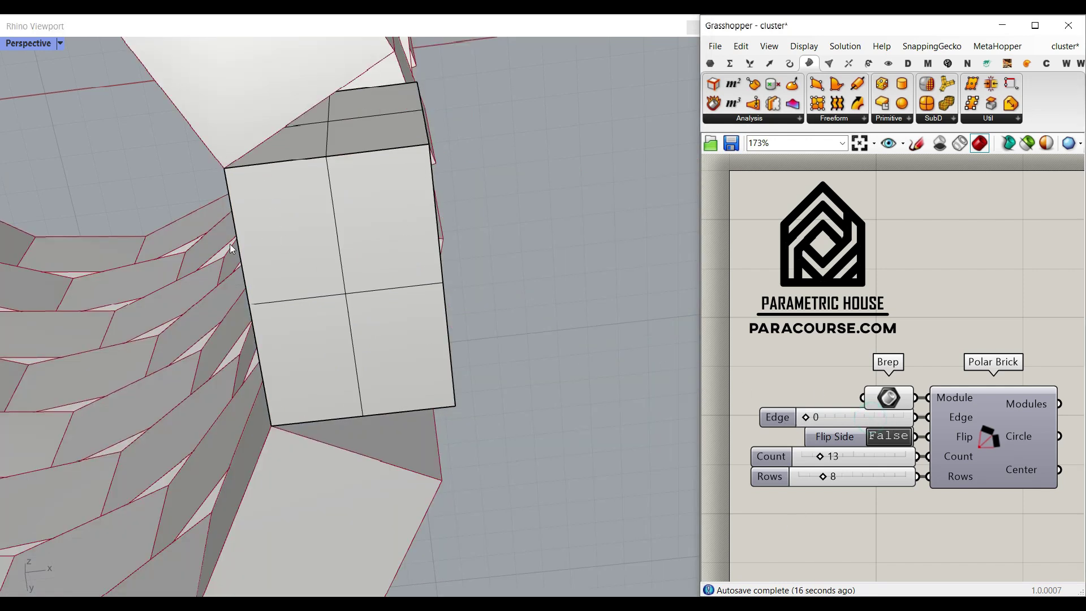
drag(823, 421, 830, 423)
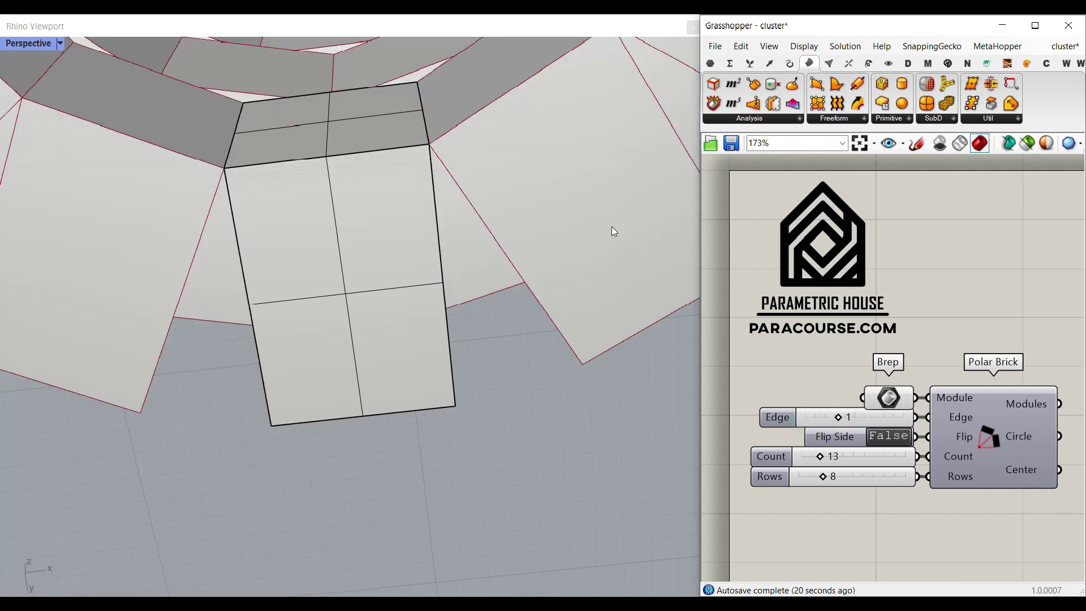
drag(848, 421, 861, 423)
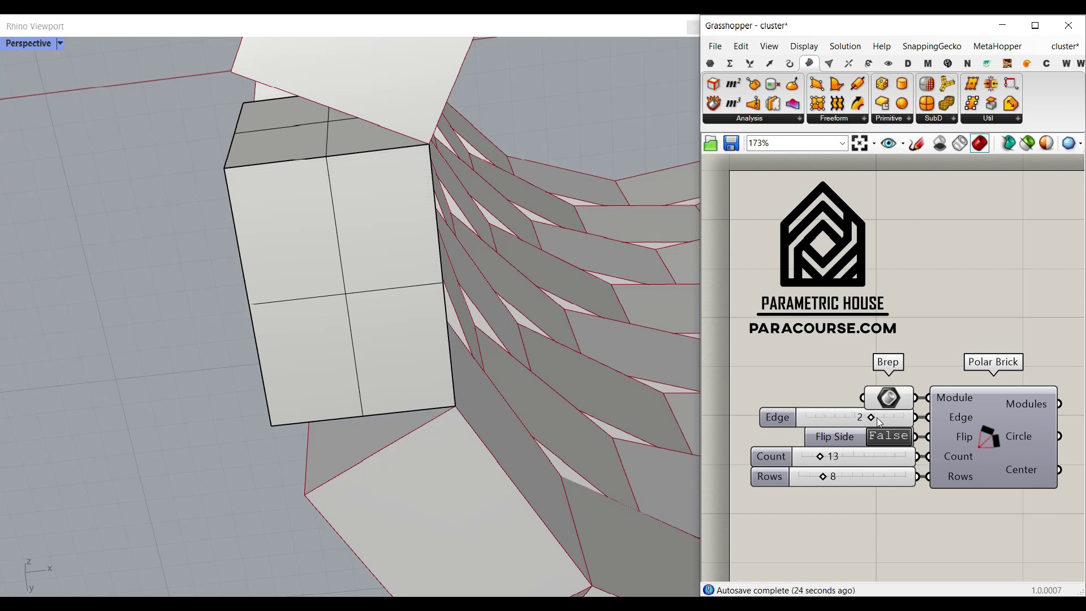
drag(878, 421, 901, 421)
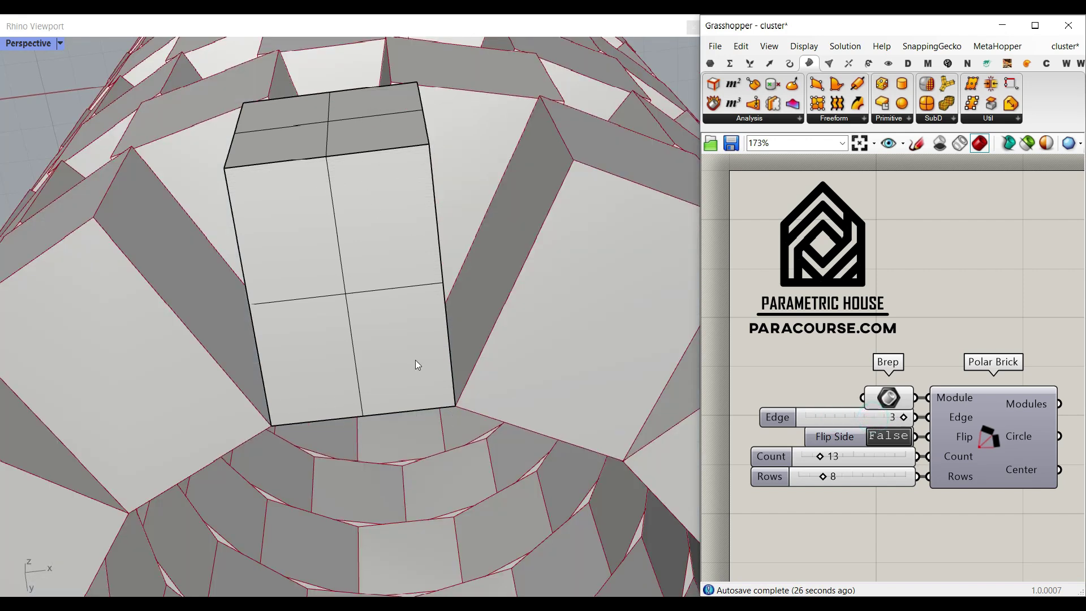
Step: Set Polar Brick's Flip Side toggle to True
scroll(406, 216, down, 10)
right_drag(413, 179, 417, 344)
scroll(427, 464, up, 5)
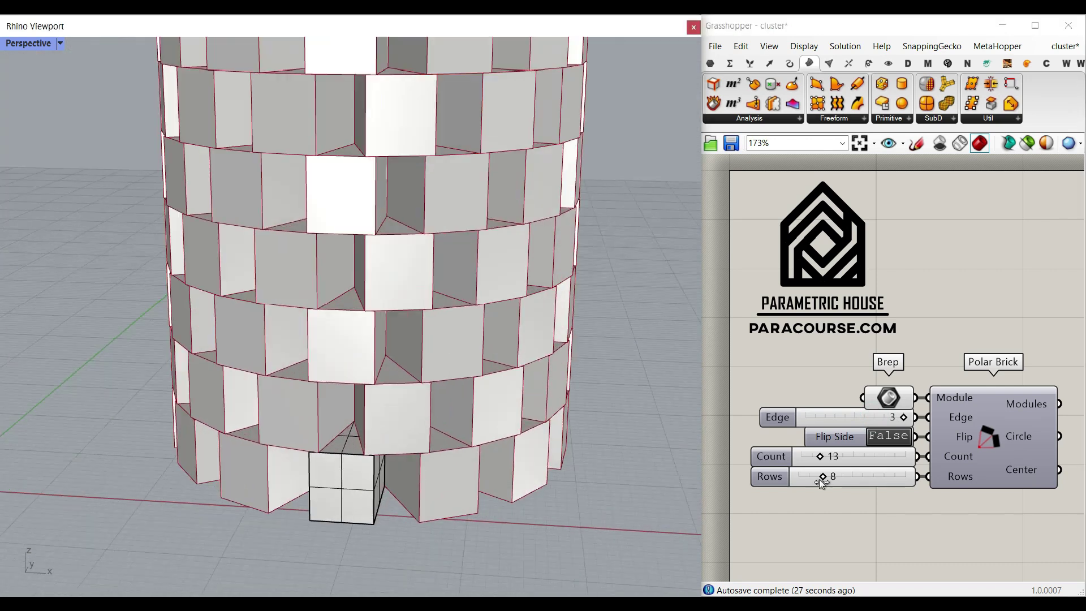
double_click(887, 436)
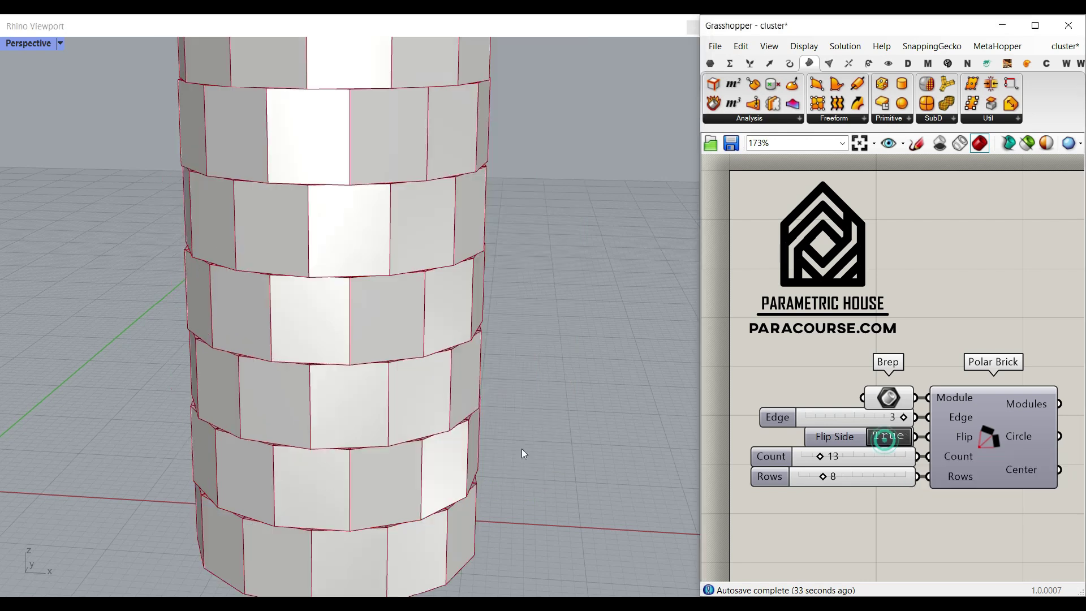
right_drag(521, 449, 279, 112)
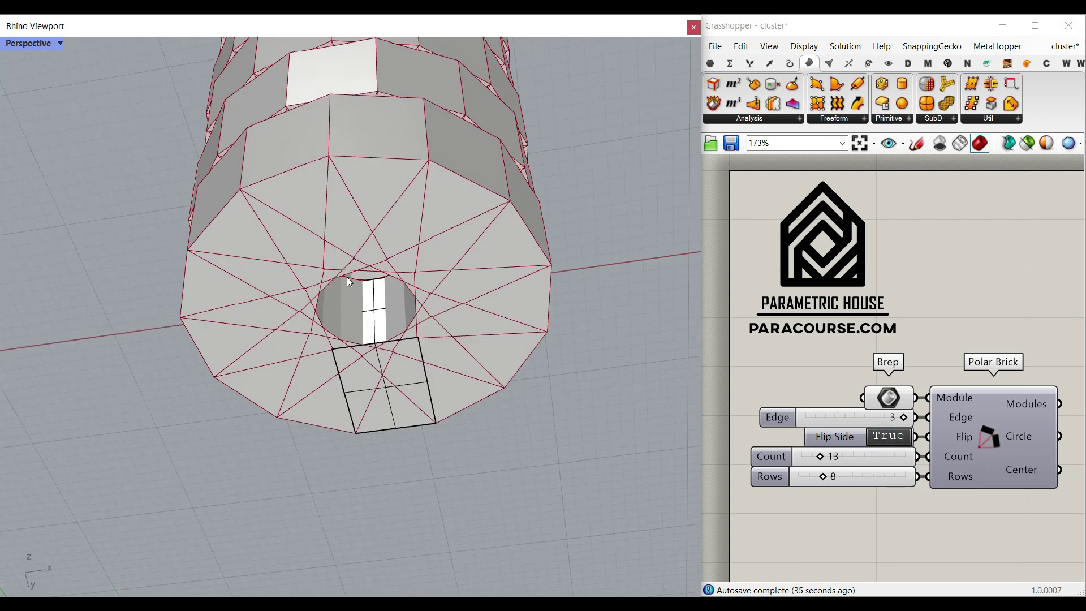
Step: Set Polar Brick's Flip Side toggle back to False
double_click(896, 442)
right_drag(308, 274, 376, 413)
scroll(377, 413, up, 5)
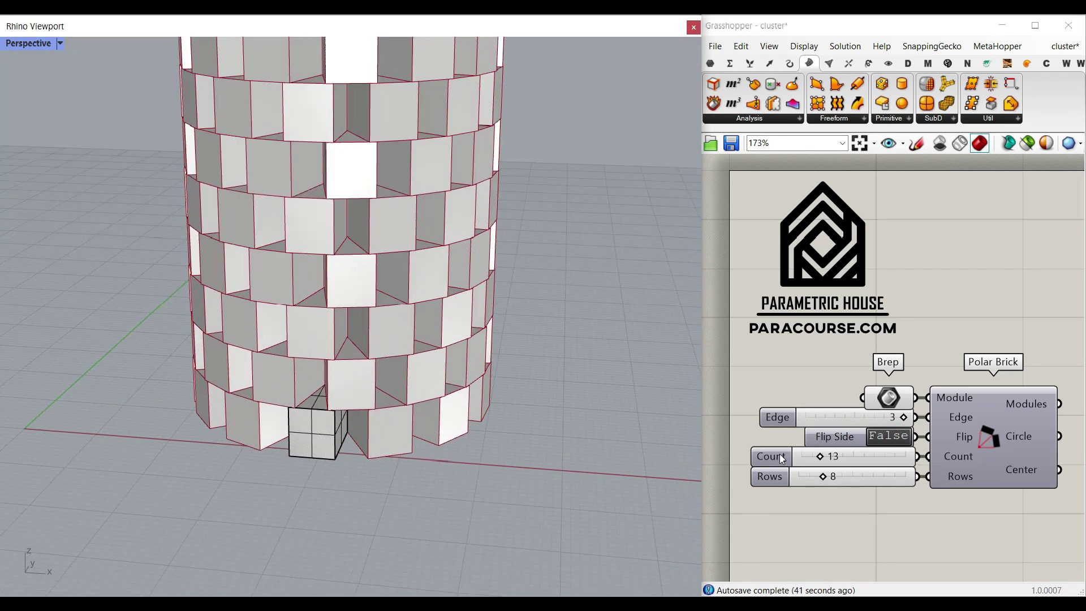
Step: Try Polar Brick's Count at 3 and 7 bricks per ring
drag(819, 461, 803, 462)
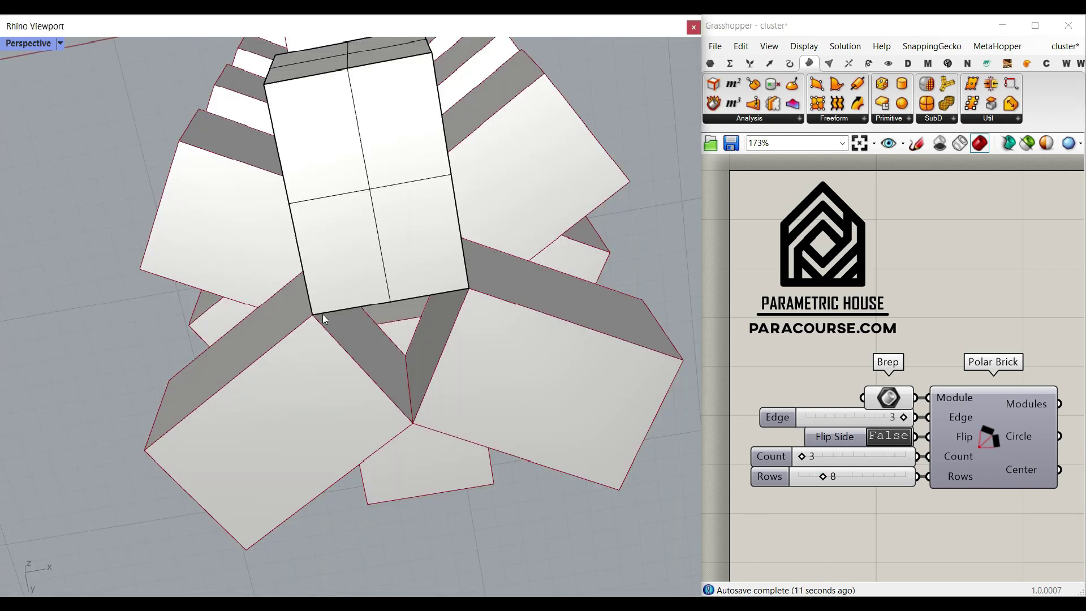
right_drag(310, 289, 458, 421)
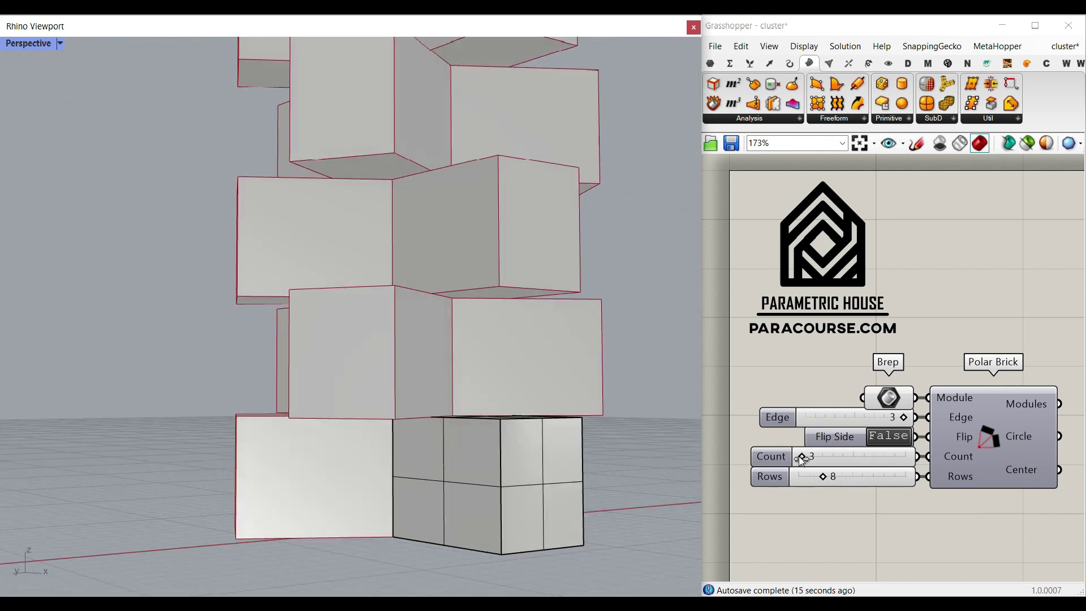
drag(802, 458, 809, 459)
scroll(434, 419, down, 8)
scroll(403, 458, up, 6)
right_drag(434, 418, 405, 447)
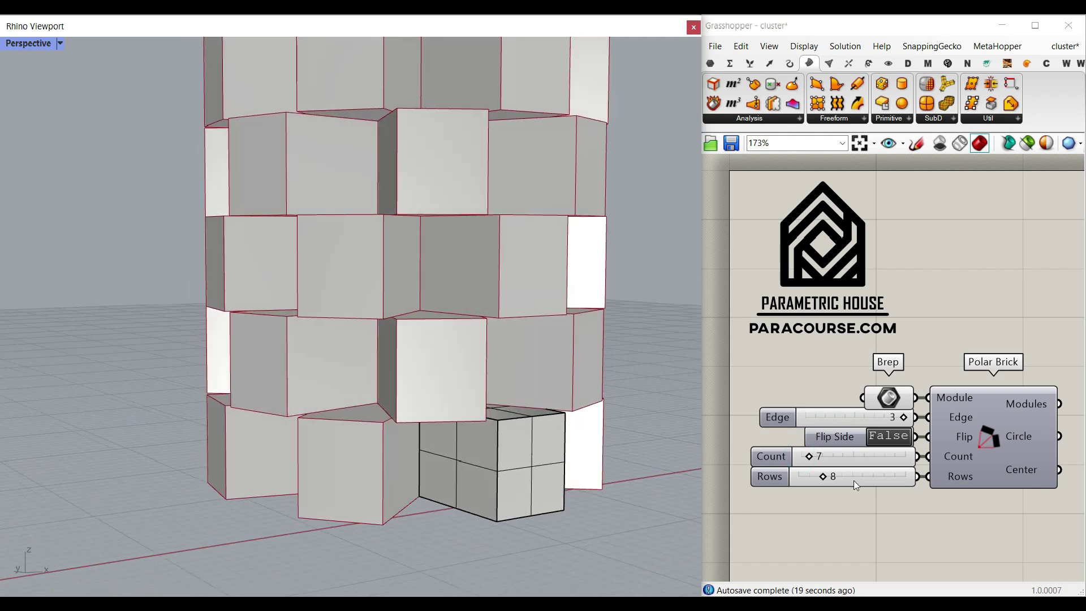
Step: Set Polar Brick's Count to 14 bricks per ring
drag(810, 460, 821, 457)
scroll(388, 474, up, 5)
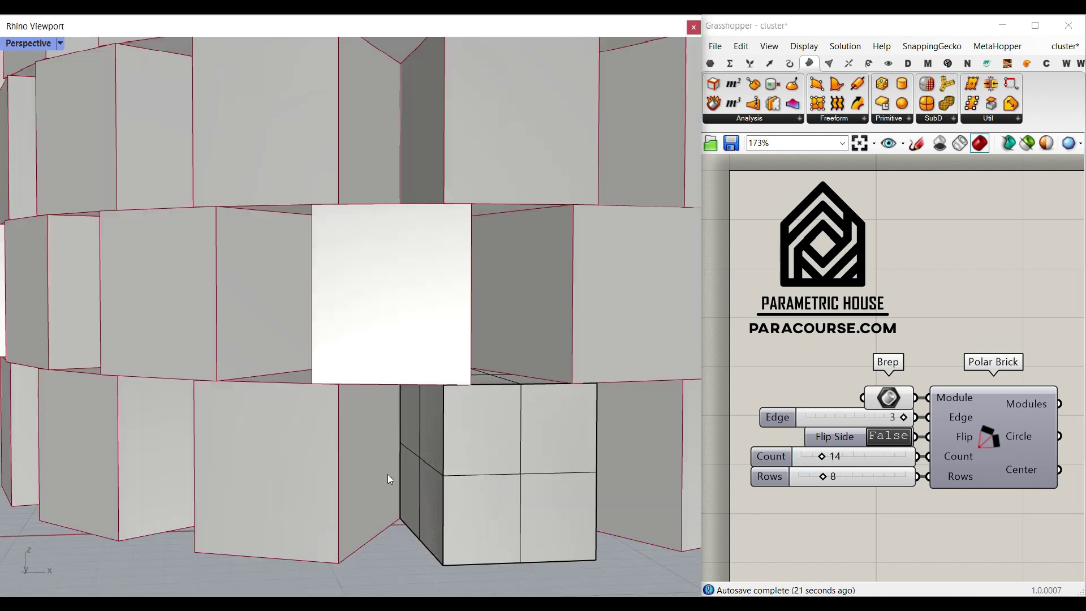
right_drag(414, 439, 468, 450)
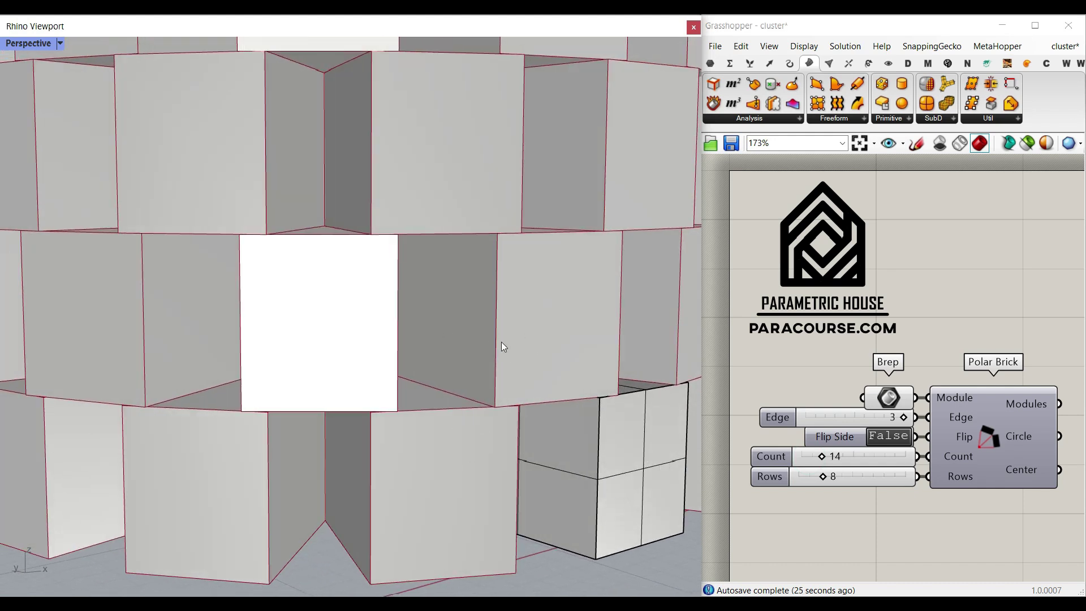
scroll(501, 342, down, 10)
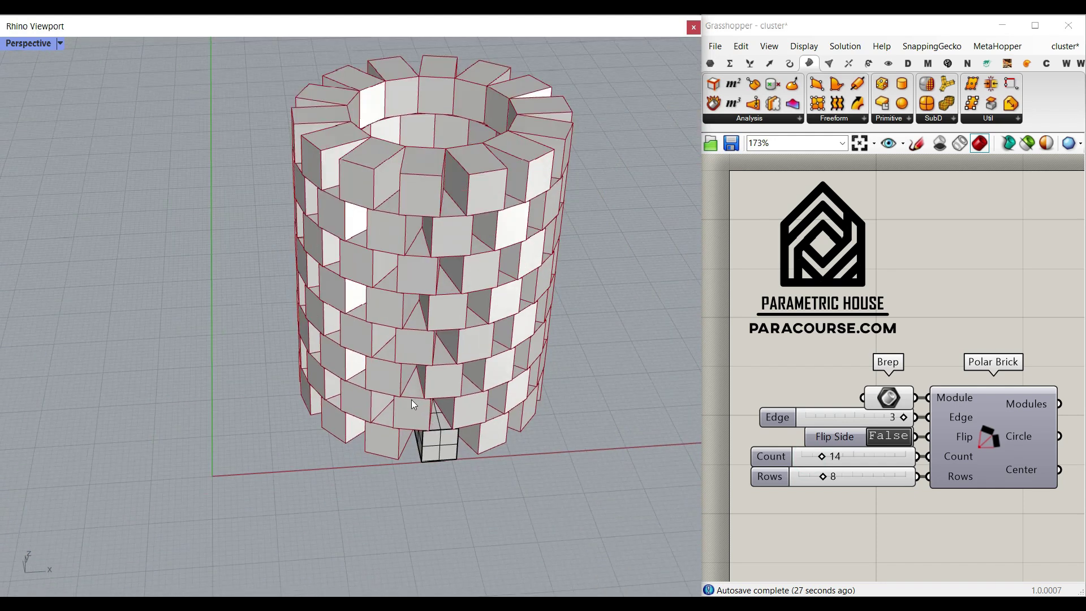
Step: Set Polar Brick's Rows to 3 to shorten the stack of brick rings
right_drag(412, 400, 436, 347)
mouse_move(821, 477)
mouse_down()
mouse_move(784, 477)
mouse_move(803, 479)
mouse_up()
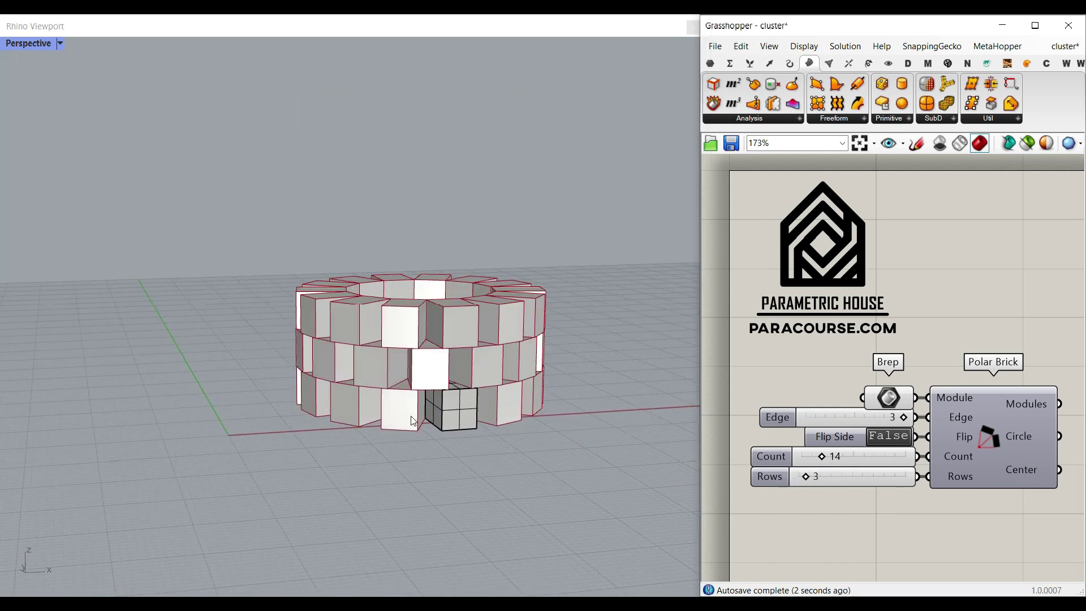
scroll(277, 325, down, 6)
right_drag(294, 328, 322, 345)
scroll(334, 316, up, 5)
Step: Set Polar Brick's Rows to 10 to build a taller brick cylinder
drag(810, 482, 830, 477)
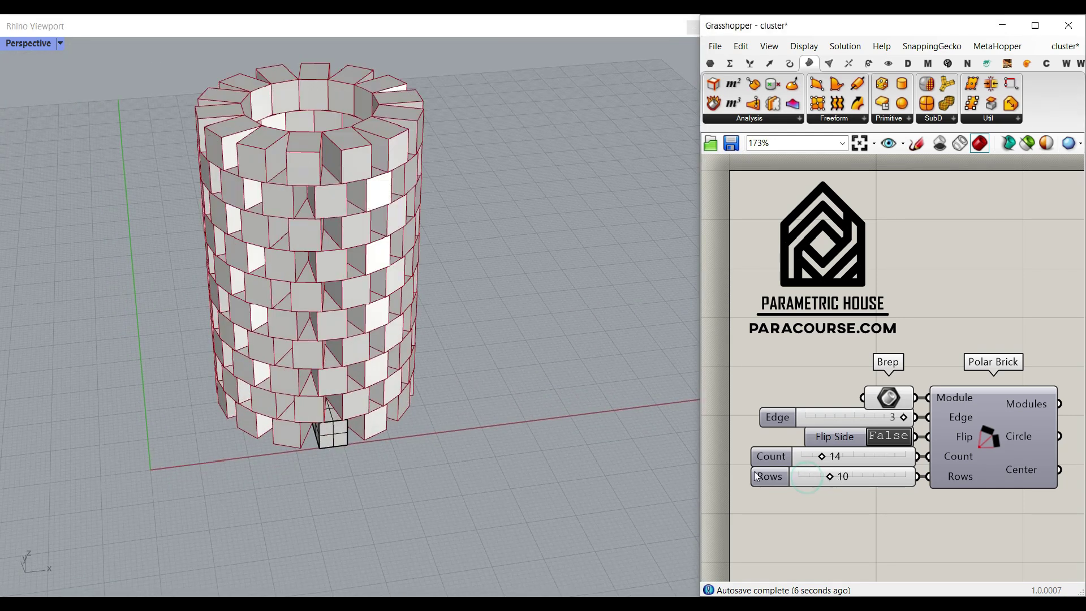
right_drag(252, 419, 303, 344)
scroll(325, 271, up, 2)
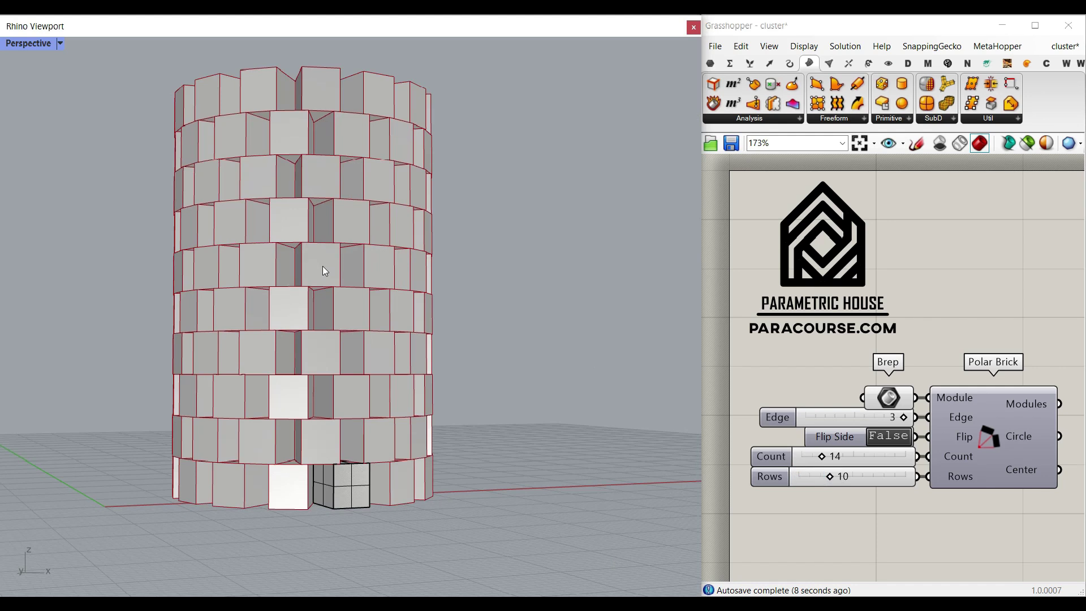
right_drag(326, 271, 342, 307)
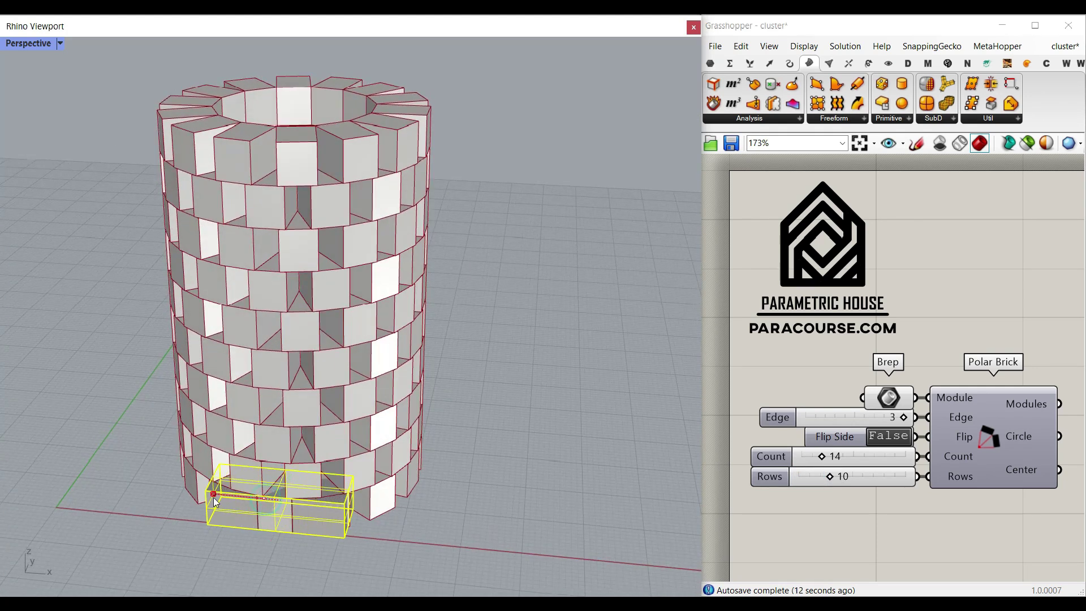
Step: Stretch the module box lengthwise so the array is built from longer bricks
drag(214, 498, 214, 497)
scroll(289, 412, down, 5)
right_drag(289, 416, 232, 458)
scroll(285, 443, up, 5)
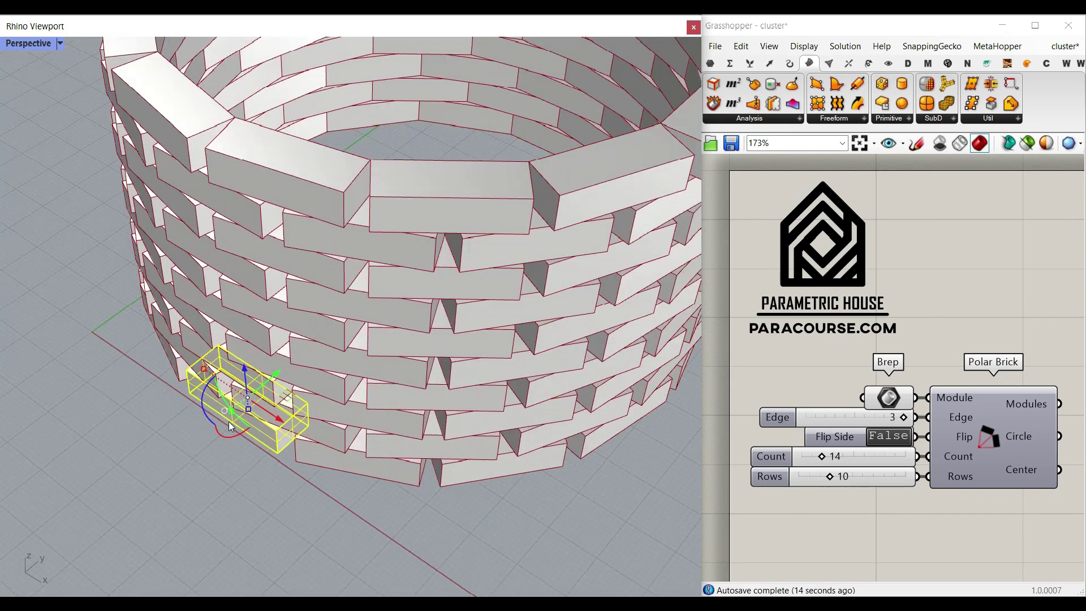
Step: Reshape the module box into a shorter, deeper and flatter brick and deselect it
scroll(230, 417, down, 4)
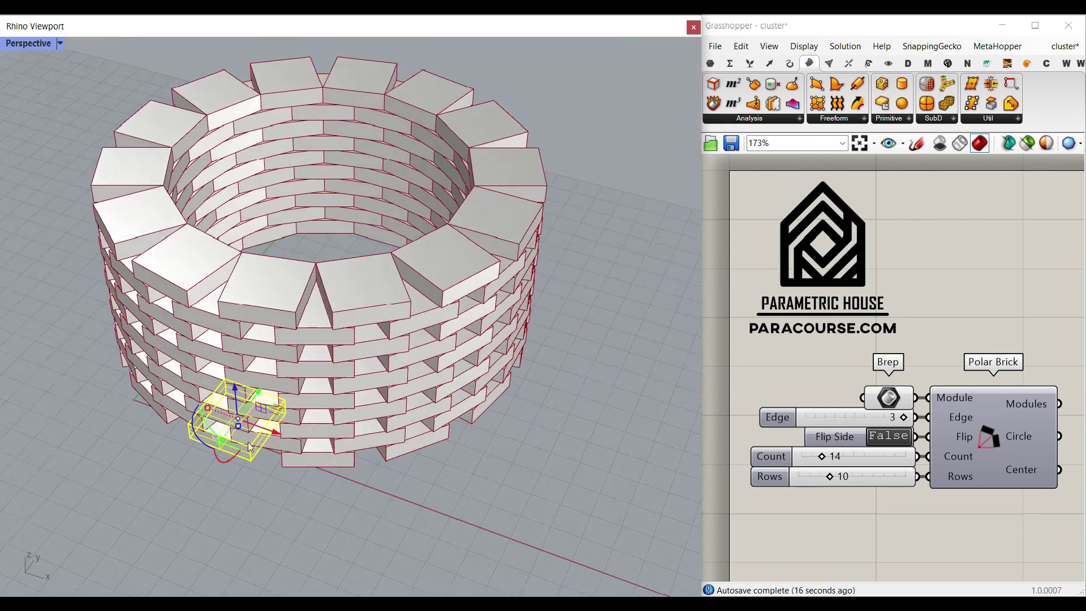
scroll(236, 445, up, 1)
scroll(236, 445, up, 1)
drag(236, 444, 238, 439)
click(308, 520)
scroll(308, 520, down, 4)
right_drag(308, 520, 286, 441)
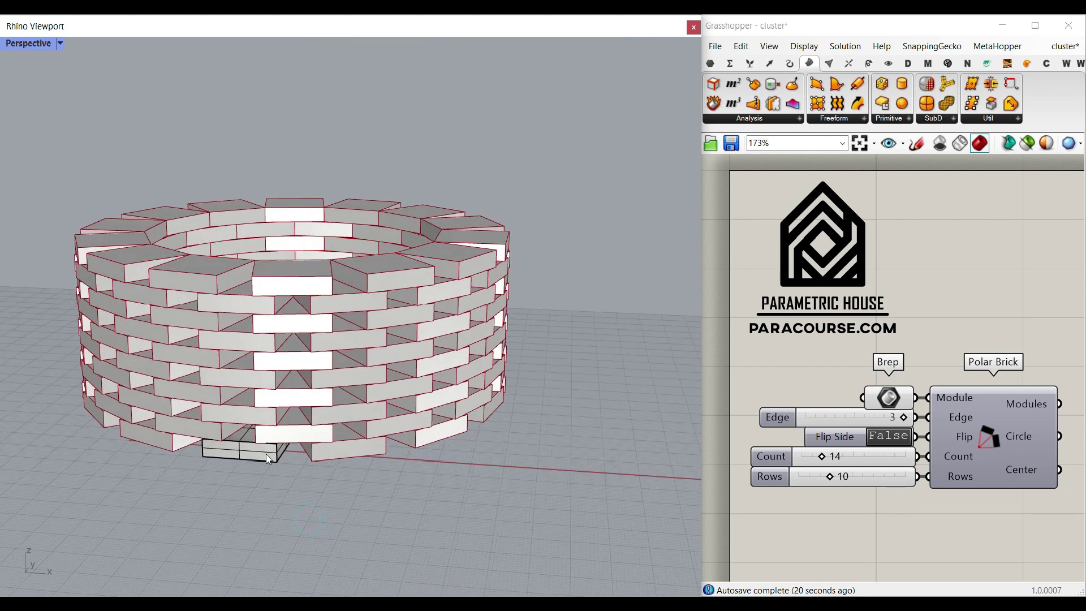
Step: Stretch the module box vertically into a tall brick and deselect it
drag(250, 446, 255, 521)
click(363, 494)
scroll(285, 381, down, 9)
right_drag(284, 380, 272, 411)
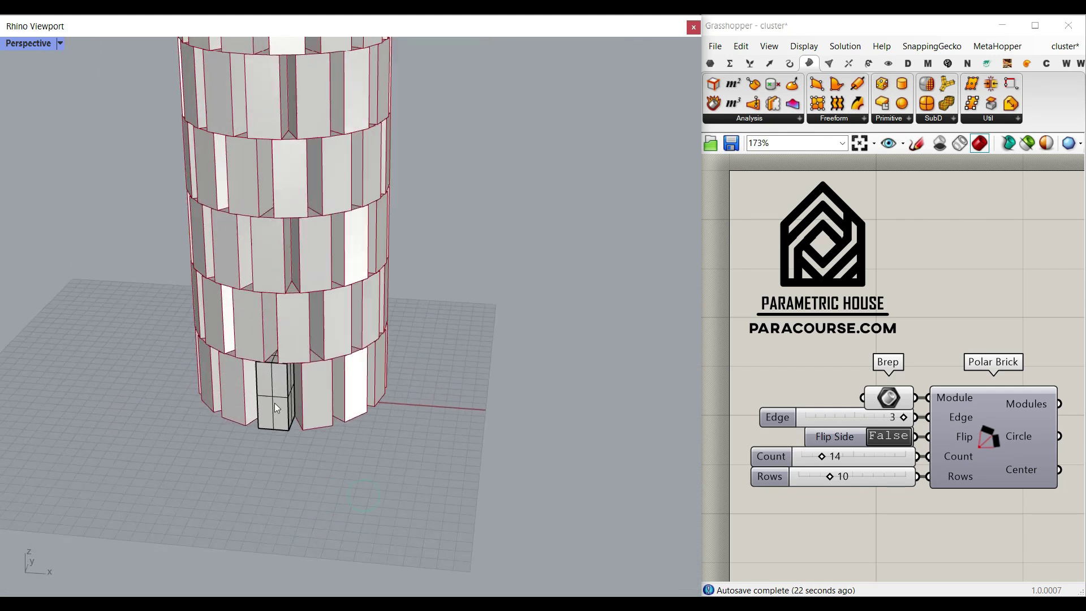
Step: Select the tall module box, resize it once more and deselect it
scroll(273, 411, up, 5)
click(276, 413)
drag(278, 431, 221, 389)
click(324, 476)
scroll(269, 407, down, 4)
right_drag(269, 407, 448, 407)
scroll(281, 399, up, 4)
scroll(449, 407, up, 6)
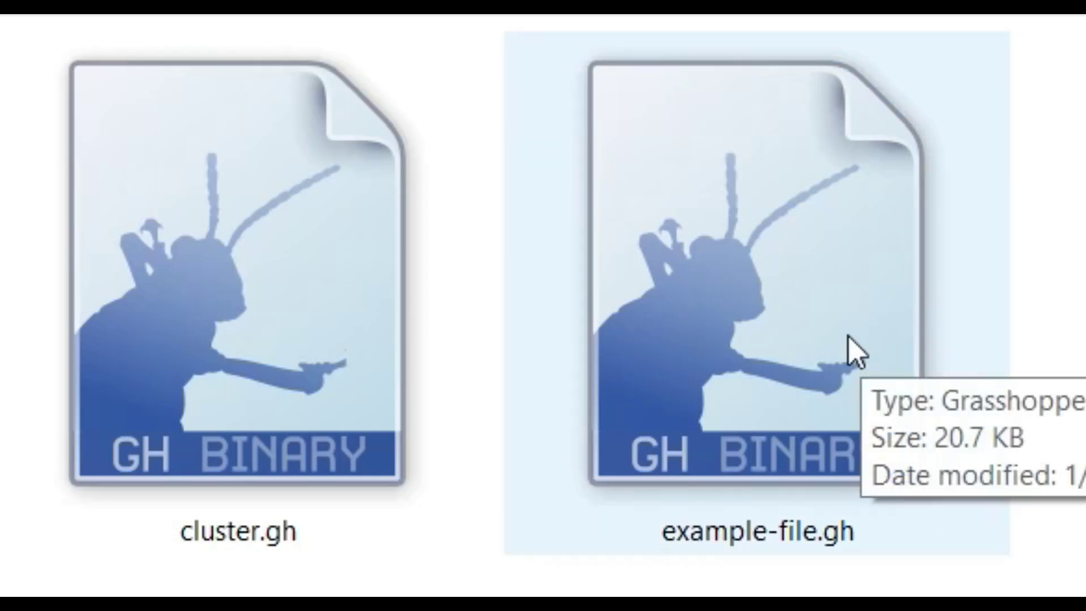
Step: Open example-file.gh and delete the solid boxes beside the brick cylinder in the Rhino viewport
double_click(821, 314)
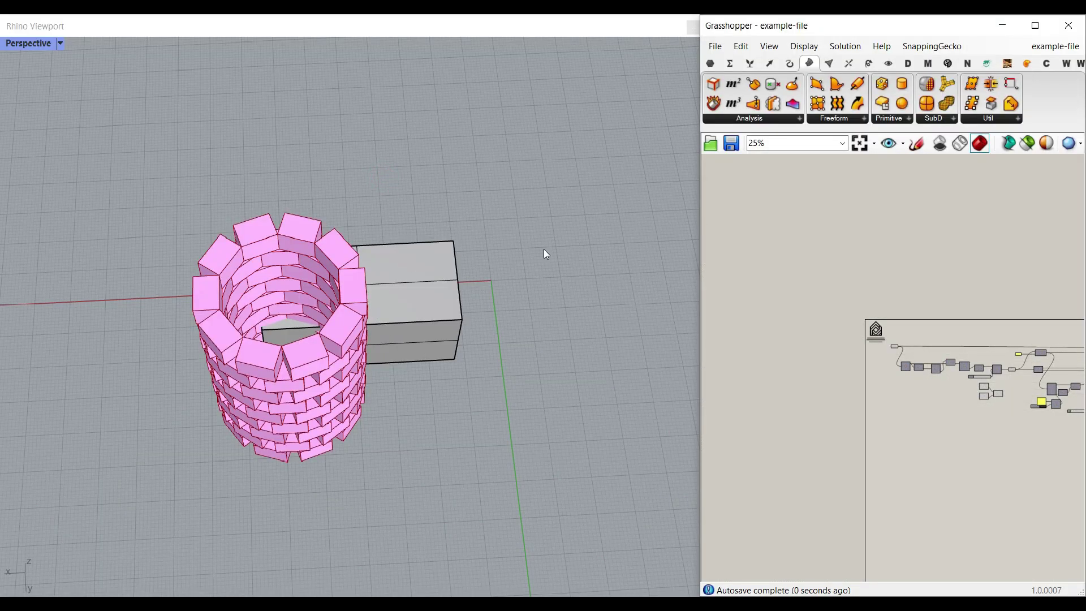
drag(544, 249, 412, 350)
key(Delete)
Step: Hide the preview of all components in the example definition
right_drag(327, 419, 329, 368)
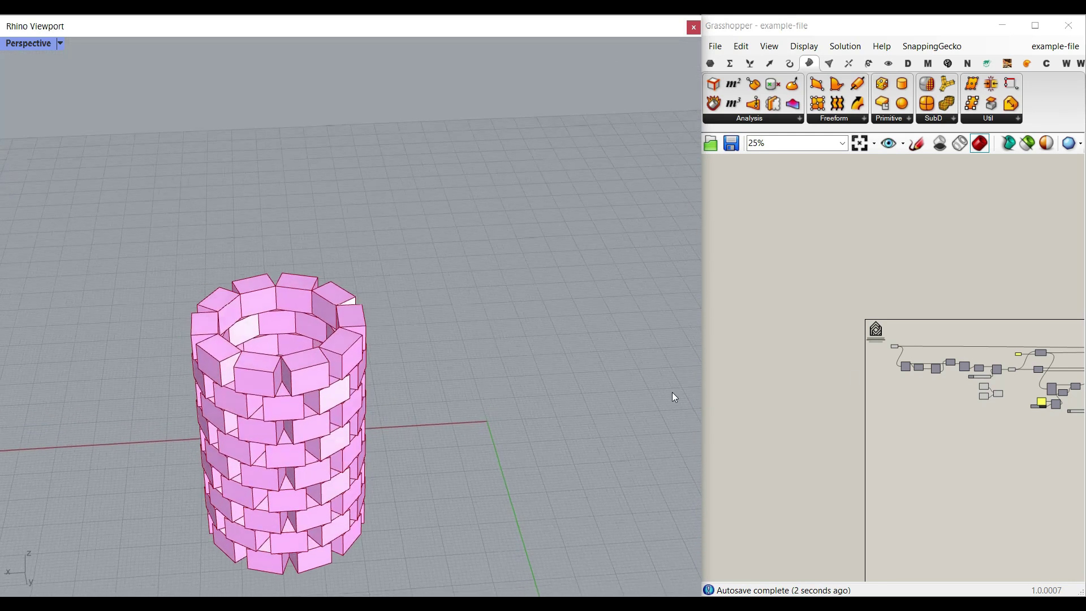
scroll(749, 367, down, 5)
drag(982, 407, 789, 294)
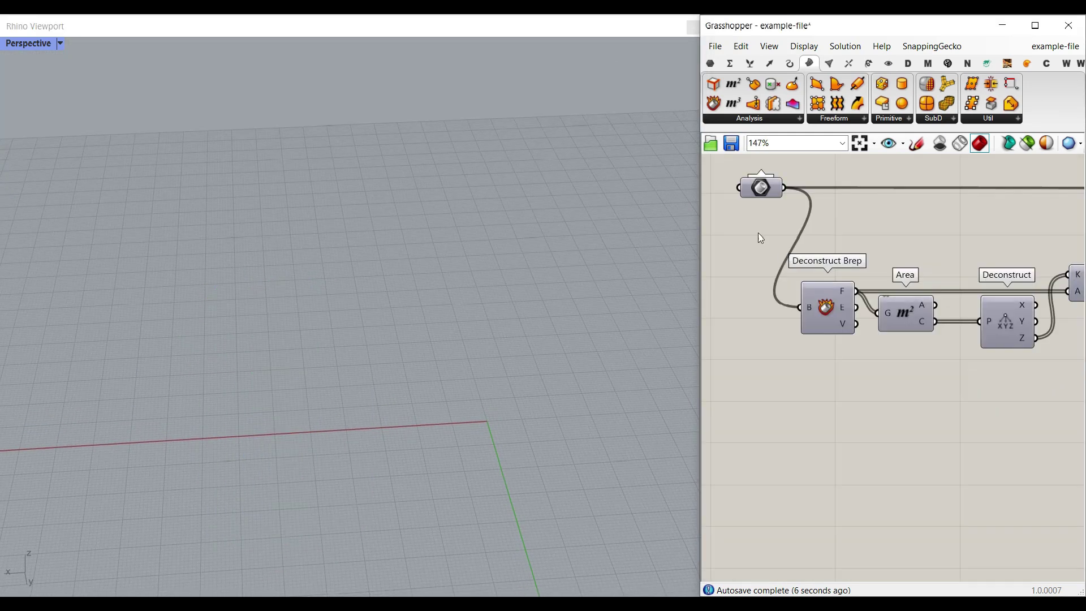
Step: Turn on the preview of the Brep parameter that feeds Deconstruct Brep to display the module box
right_drag(758, 232, 791, 288)
right_click(798, 250)
click(834, 276)
scroll(386, 354, down, 3)
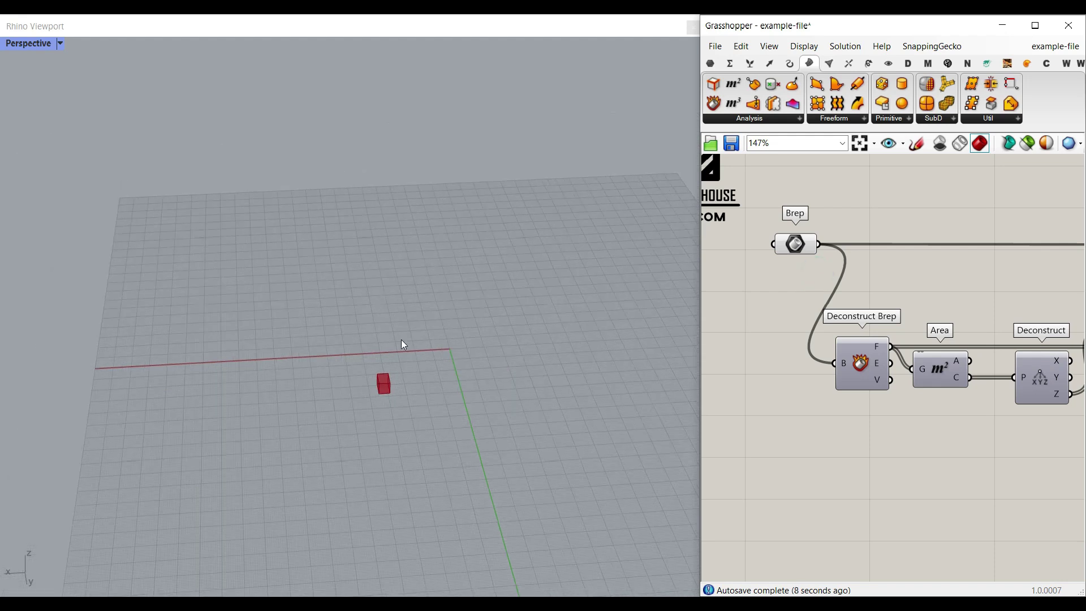
scroll(364, 382, up, 8)
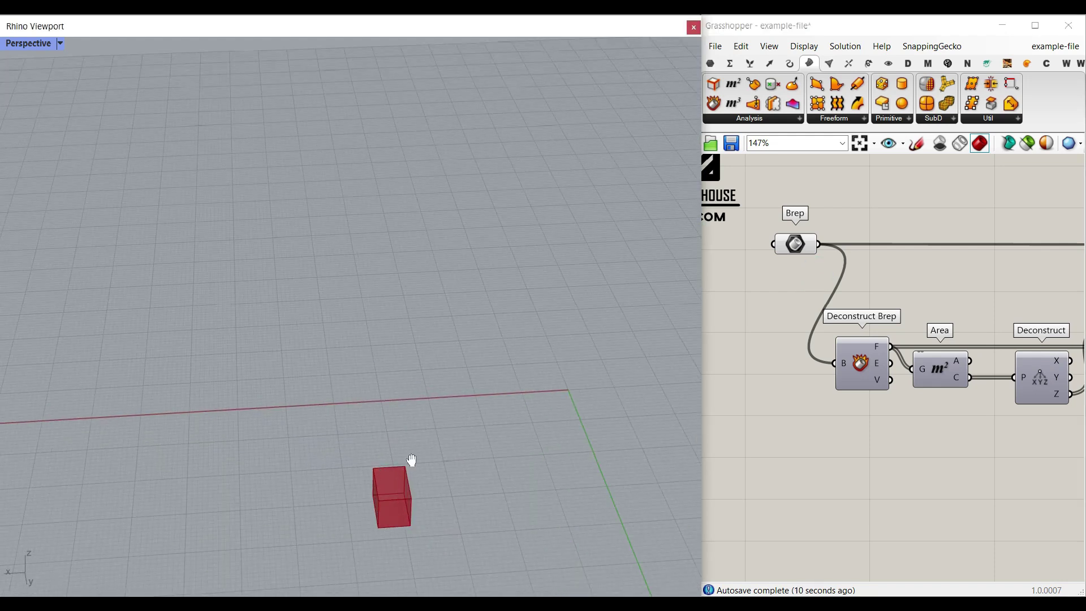
shift+right_drag(409, 460, 435, 314)
right_drag(396, 316, 524, 368)
shift+right_drag(365, 362, 539, 336)
scroll(444, 281, up, 7)
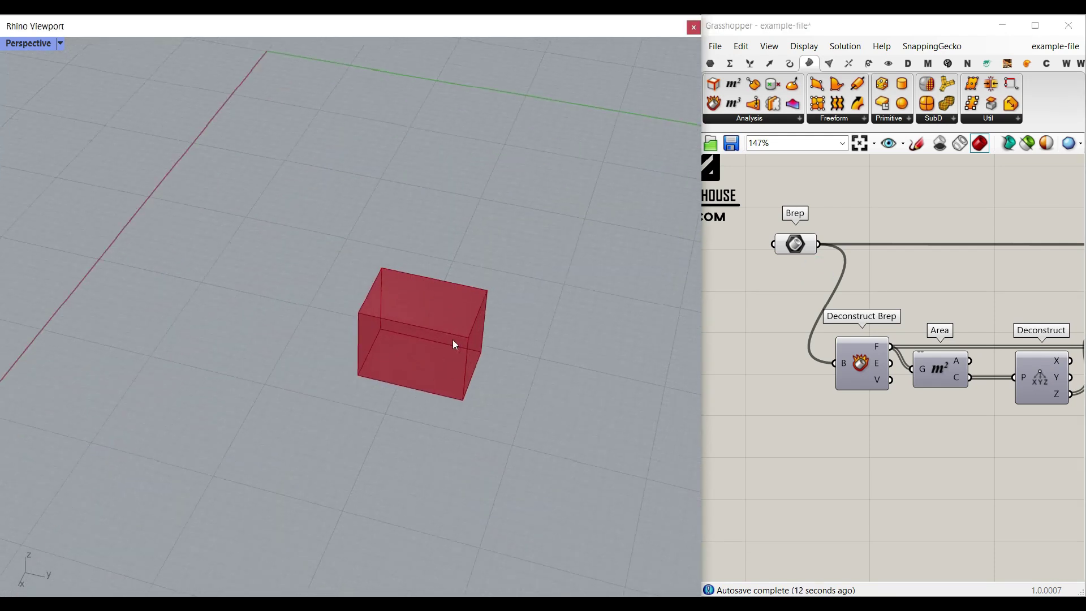